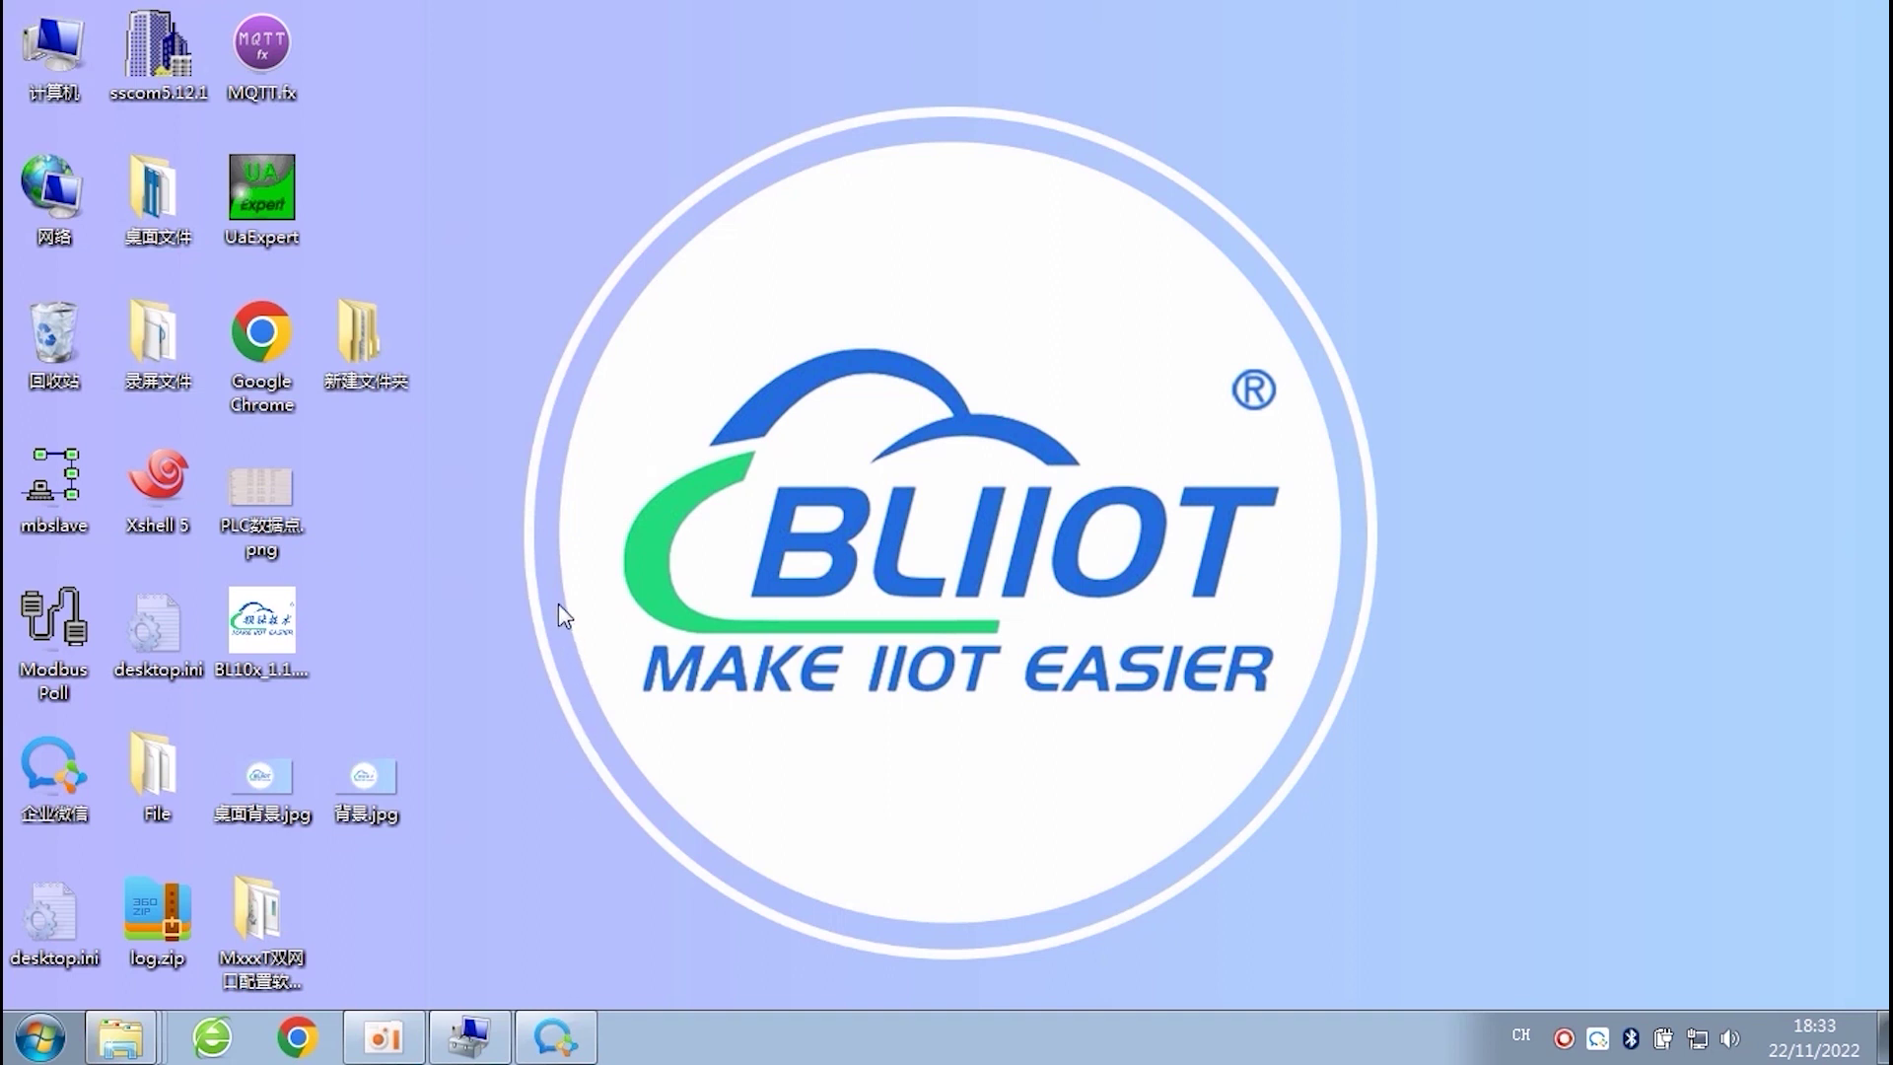
- Check which COM port the USB serial adapter uses in Device Manager and close the Computer Management windows
right_click(54, 49)
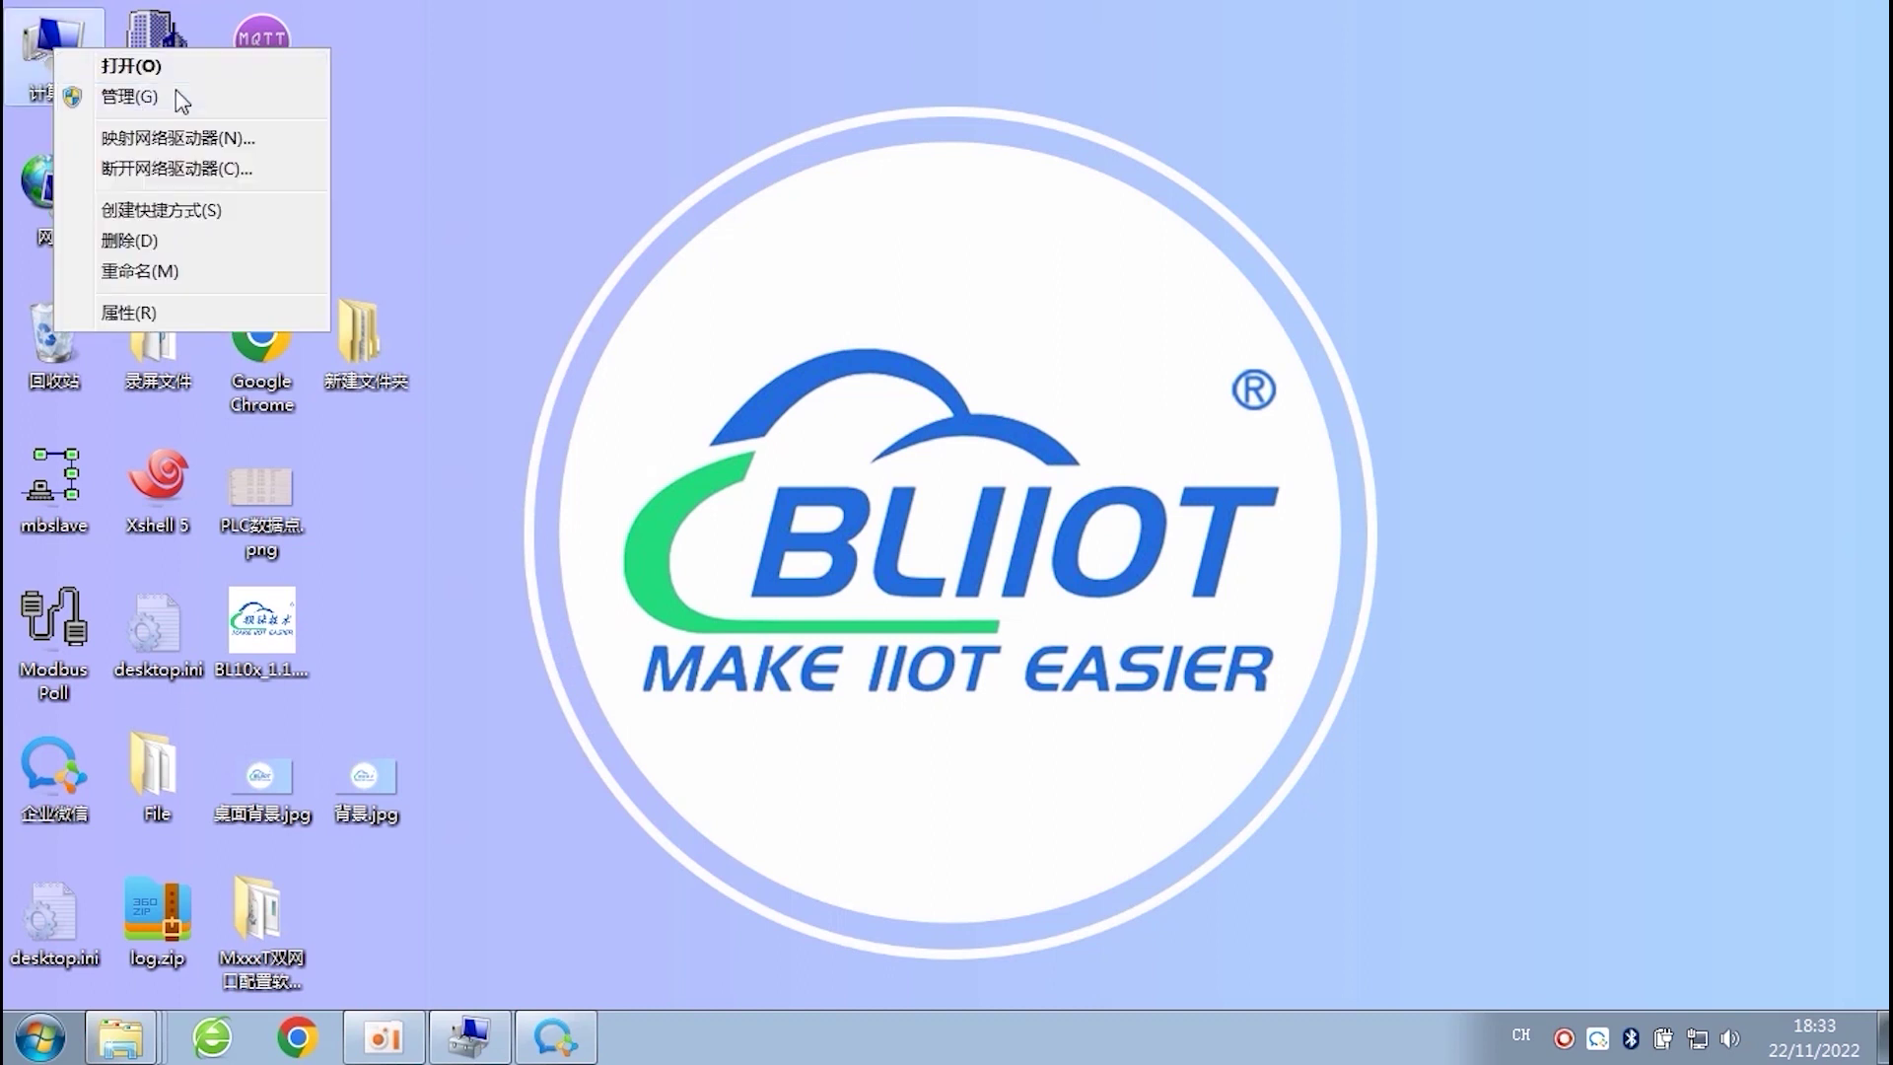
left_click(136, 97)
left_click(480, 1043)
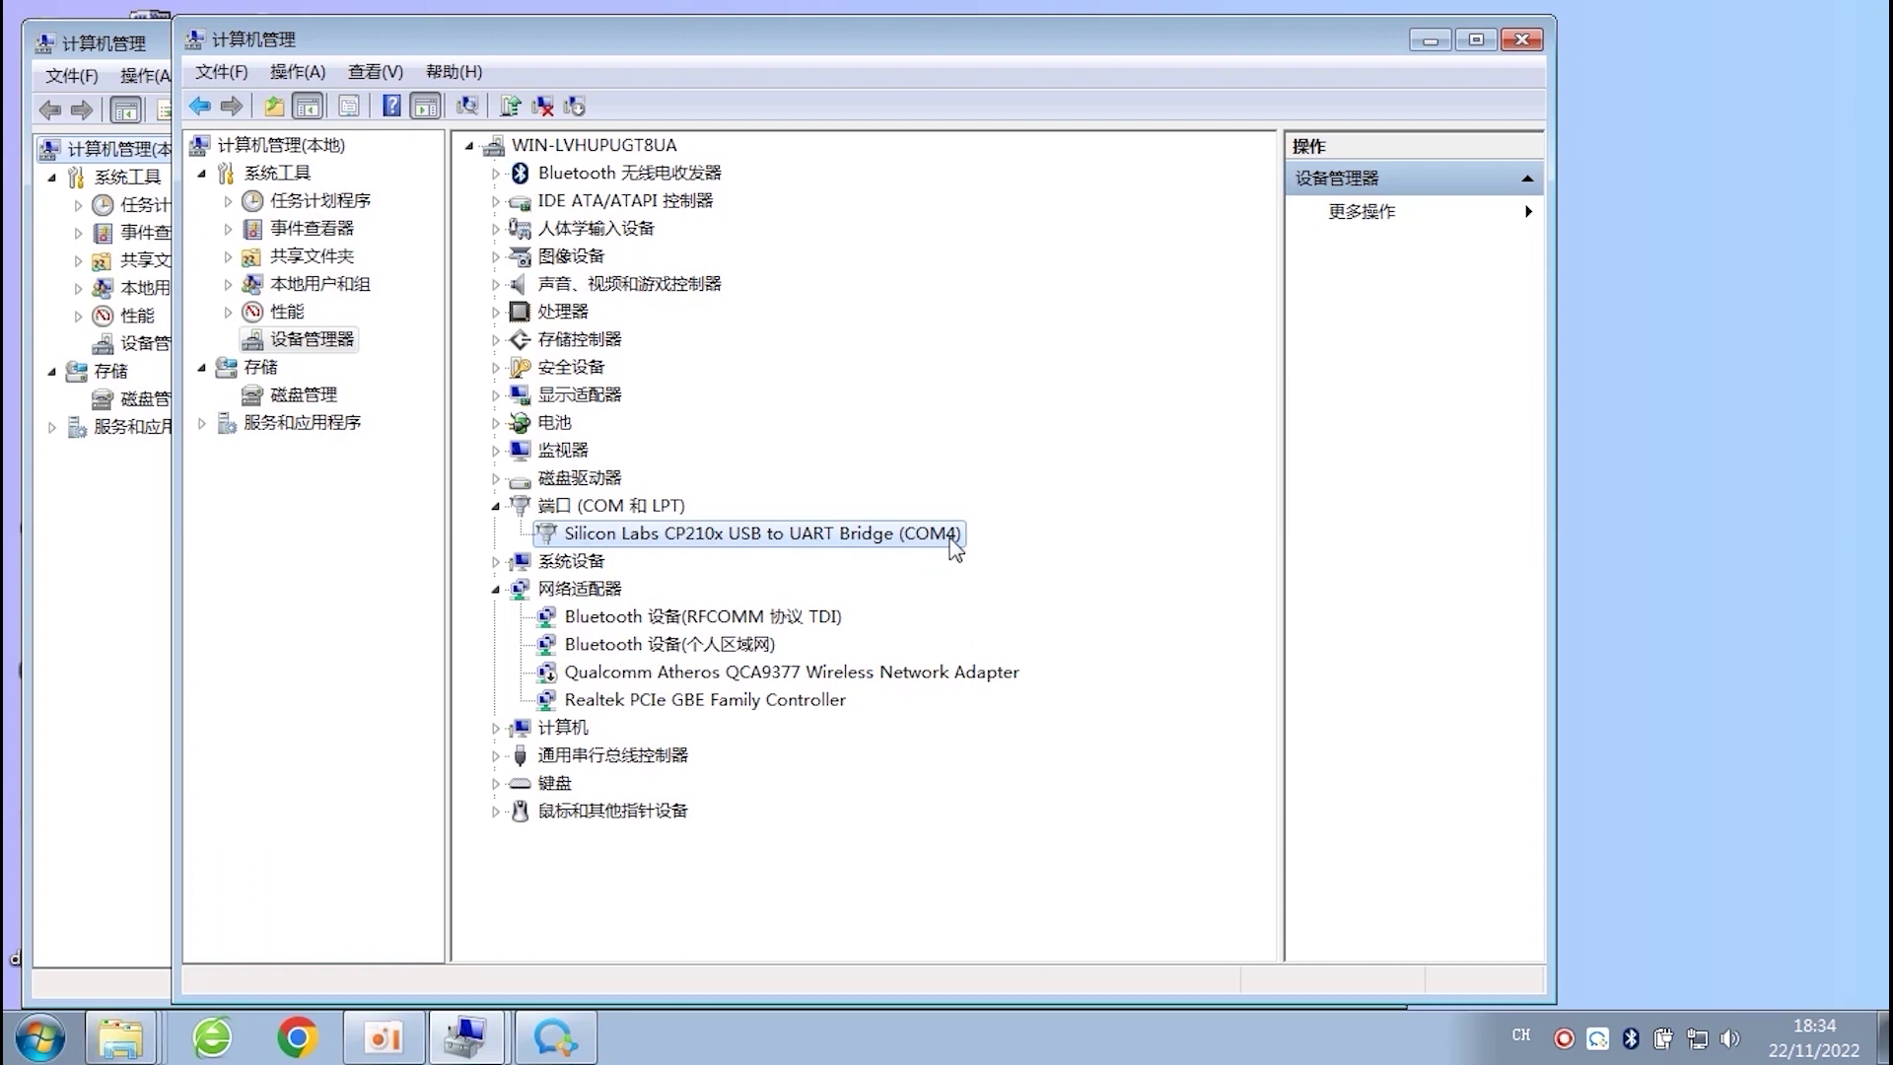
left_click(1519, 45)
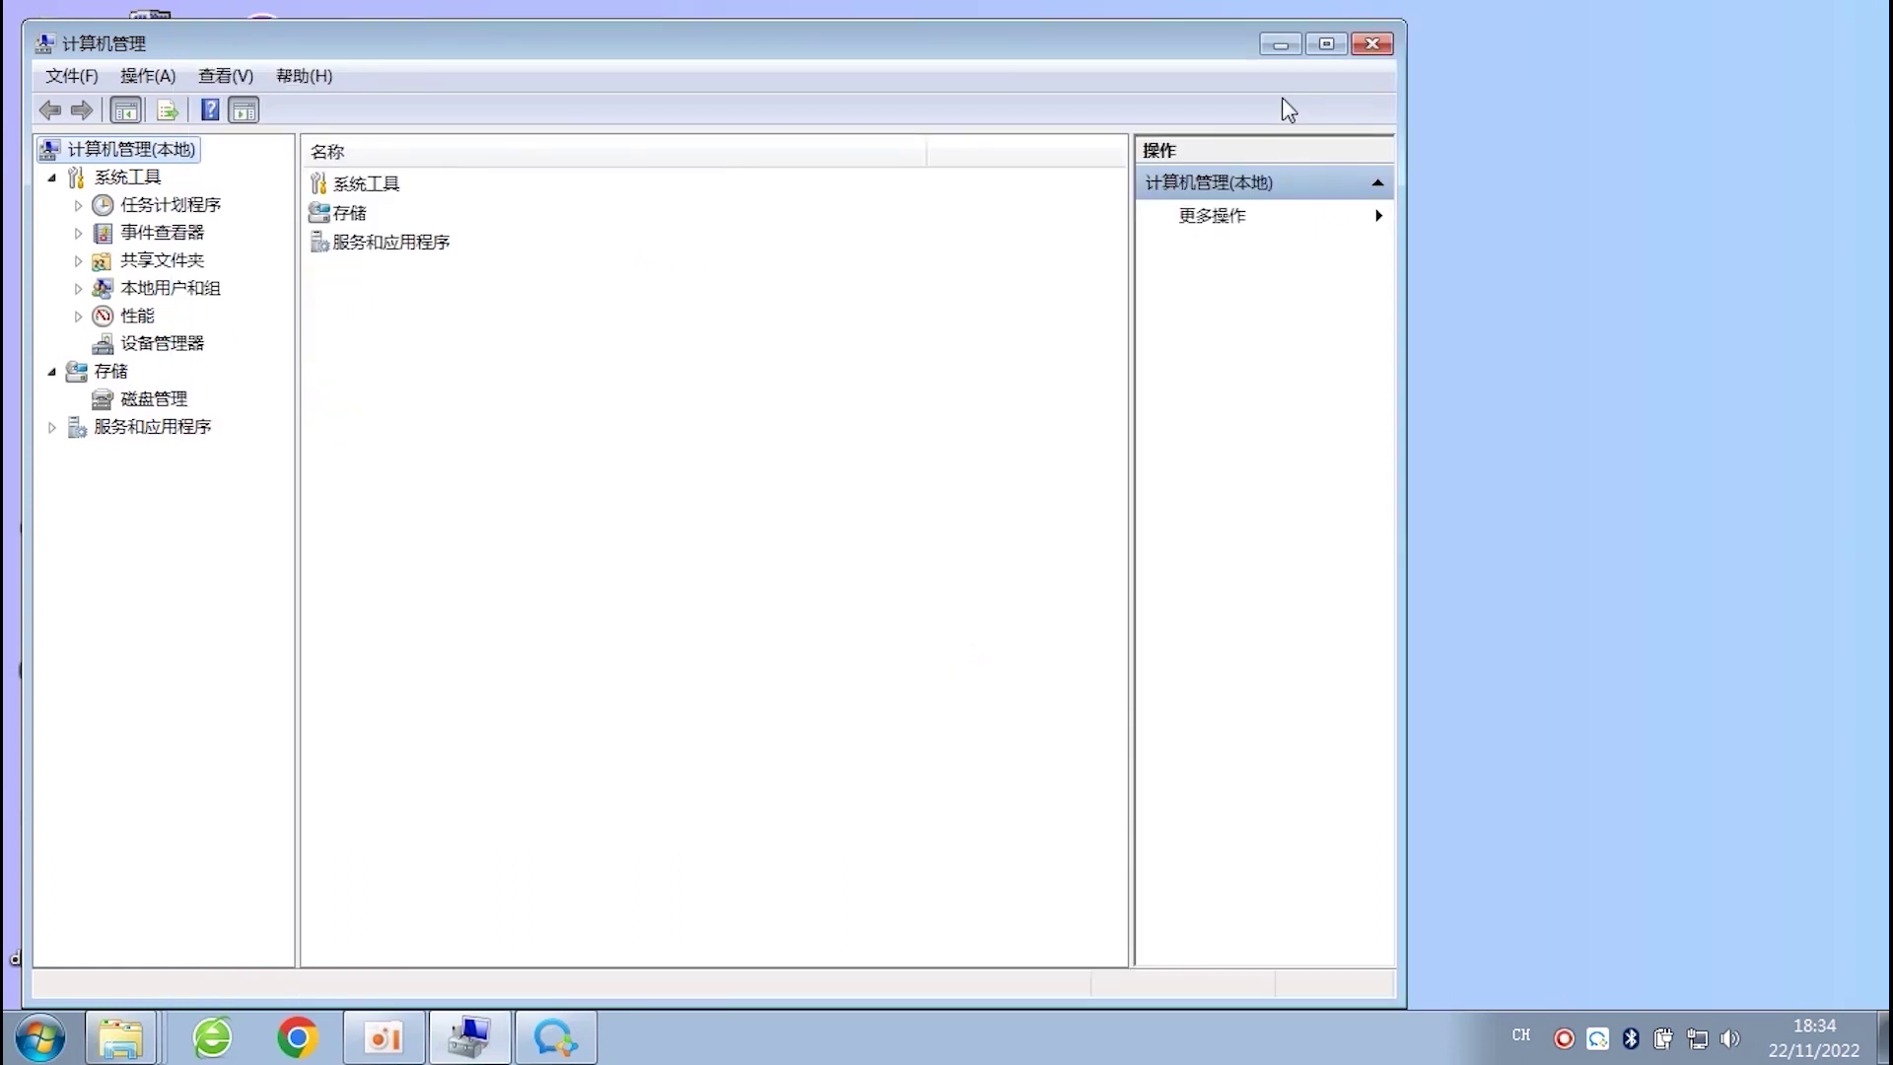
left_click(1373, 45)
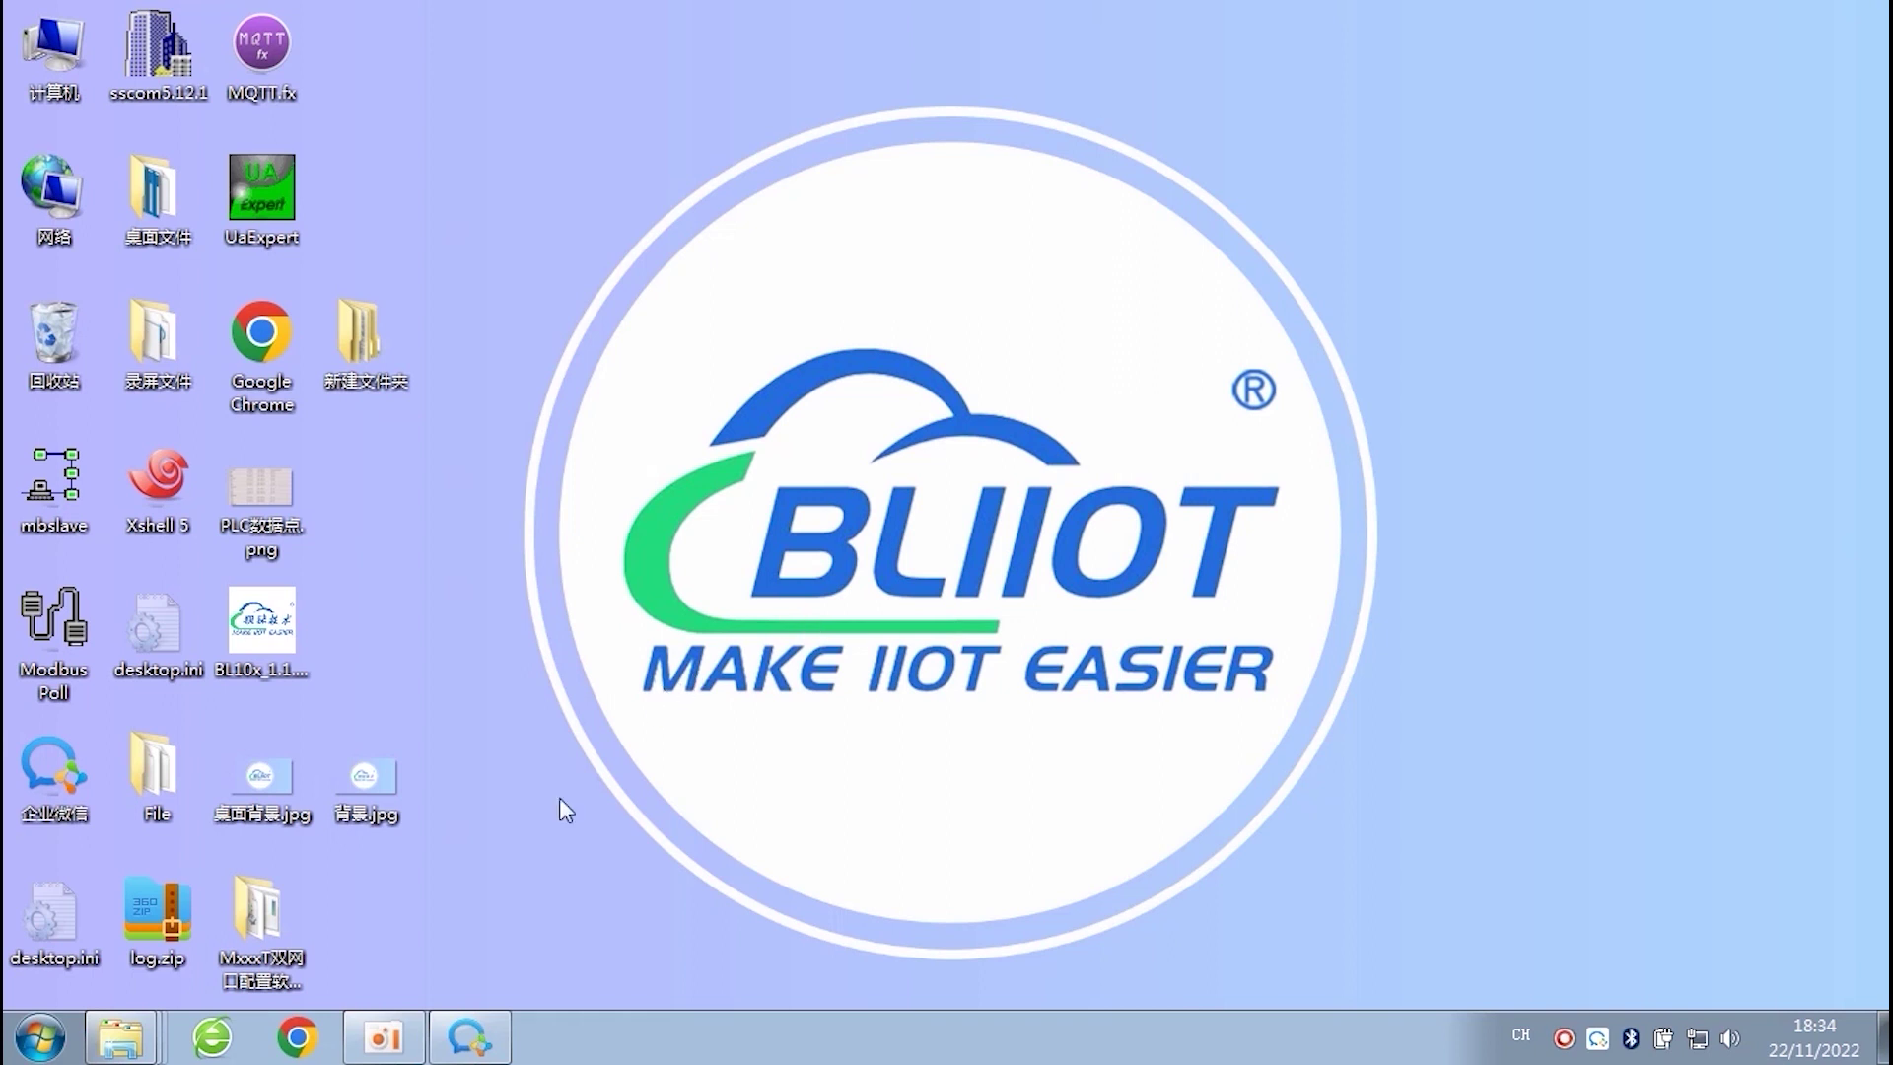
- Launch the S275 configuration tool from the S275_ConfigurationTool_EN_V2.7_20200717 folder and minimize the folder window
right_click(123, 1047)
left_click(371, 884)
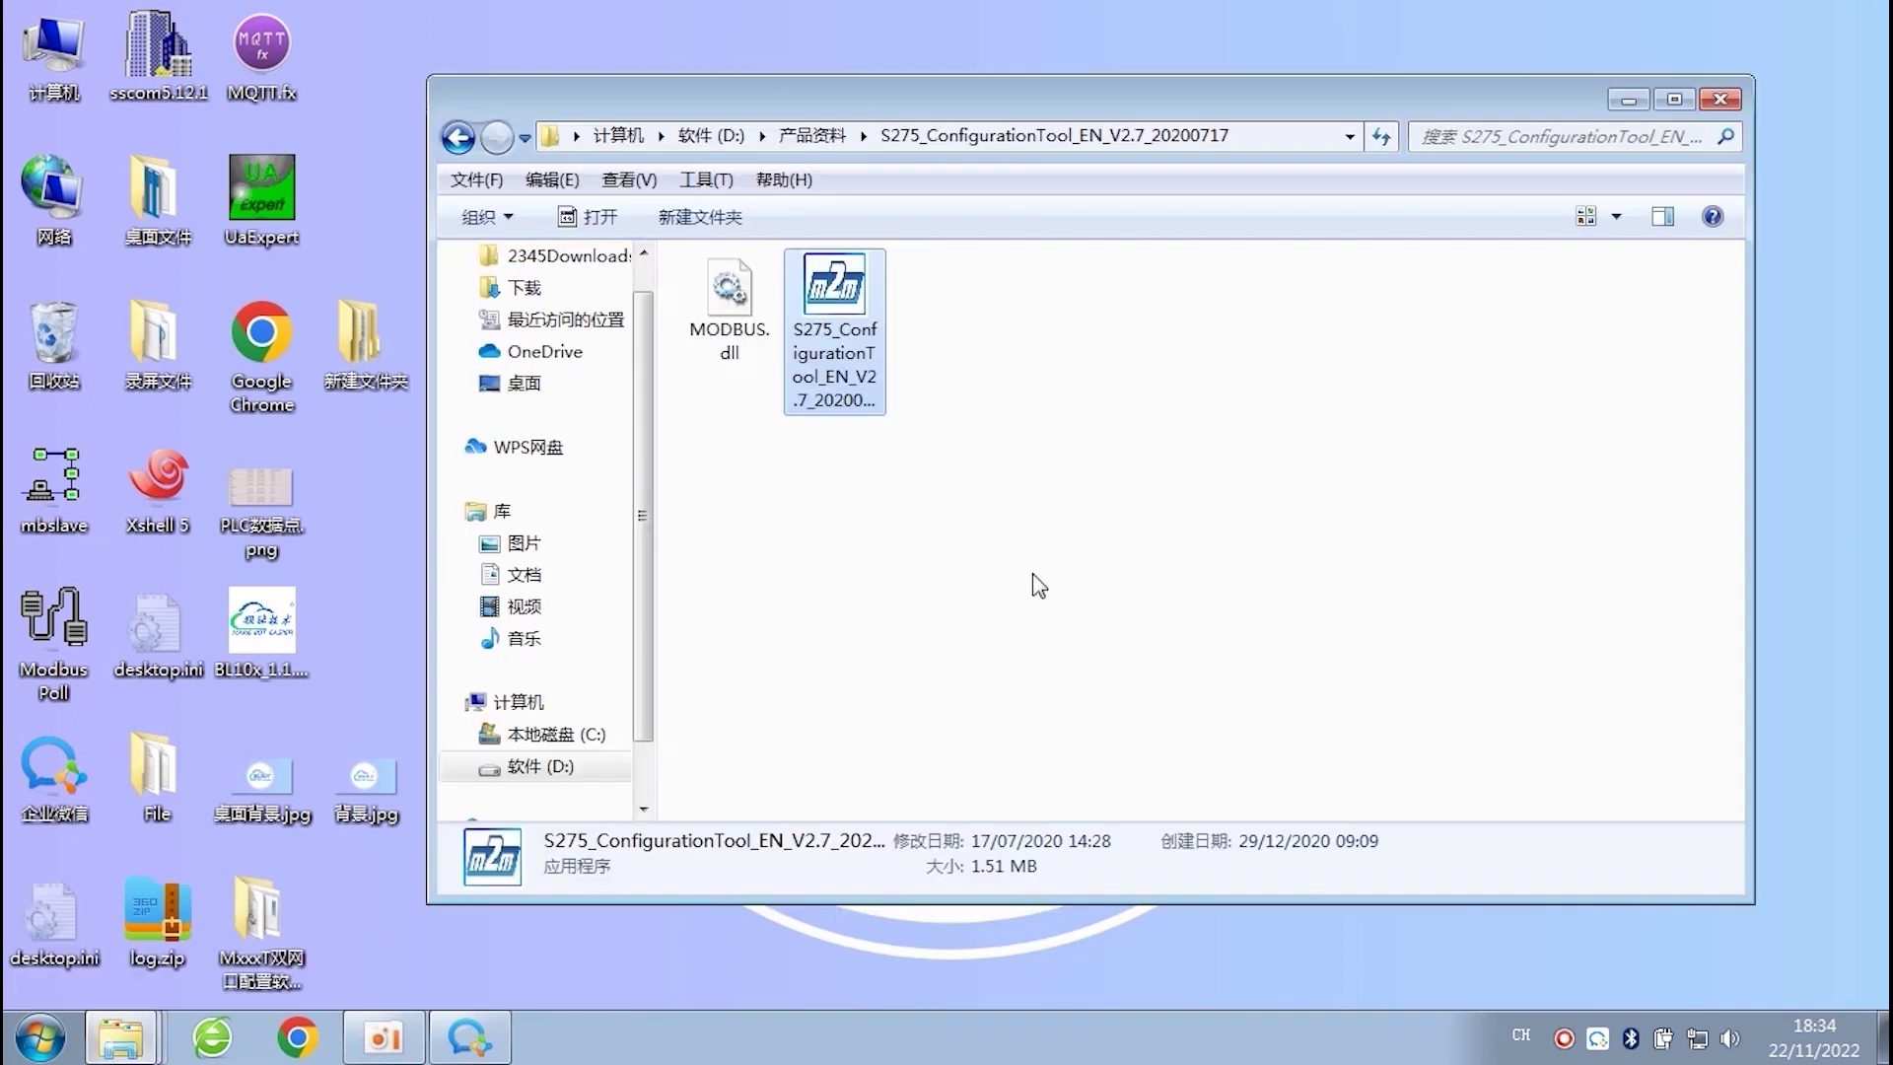
double_click(839, 296)
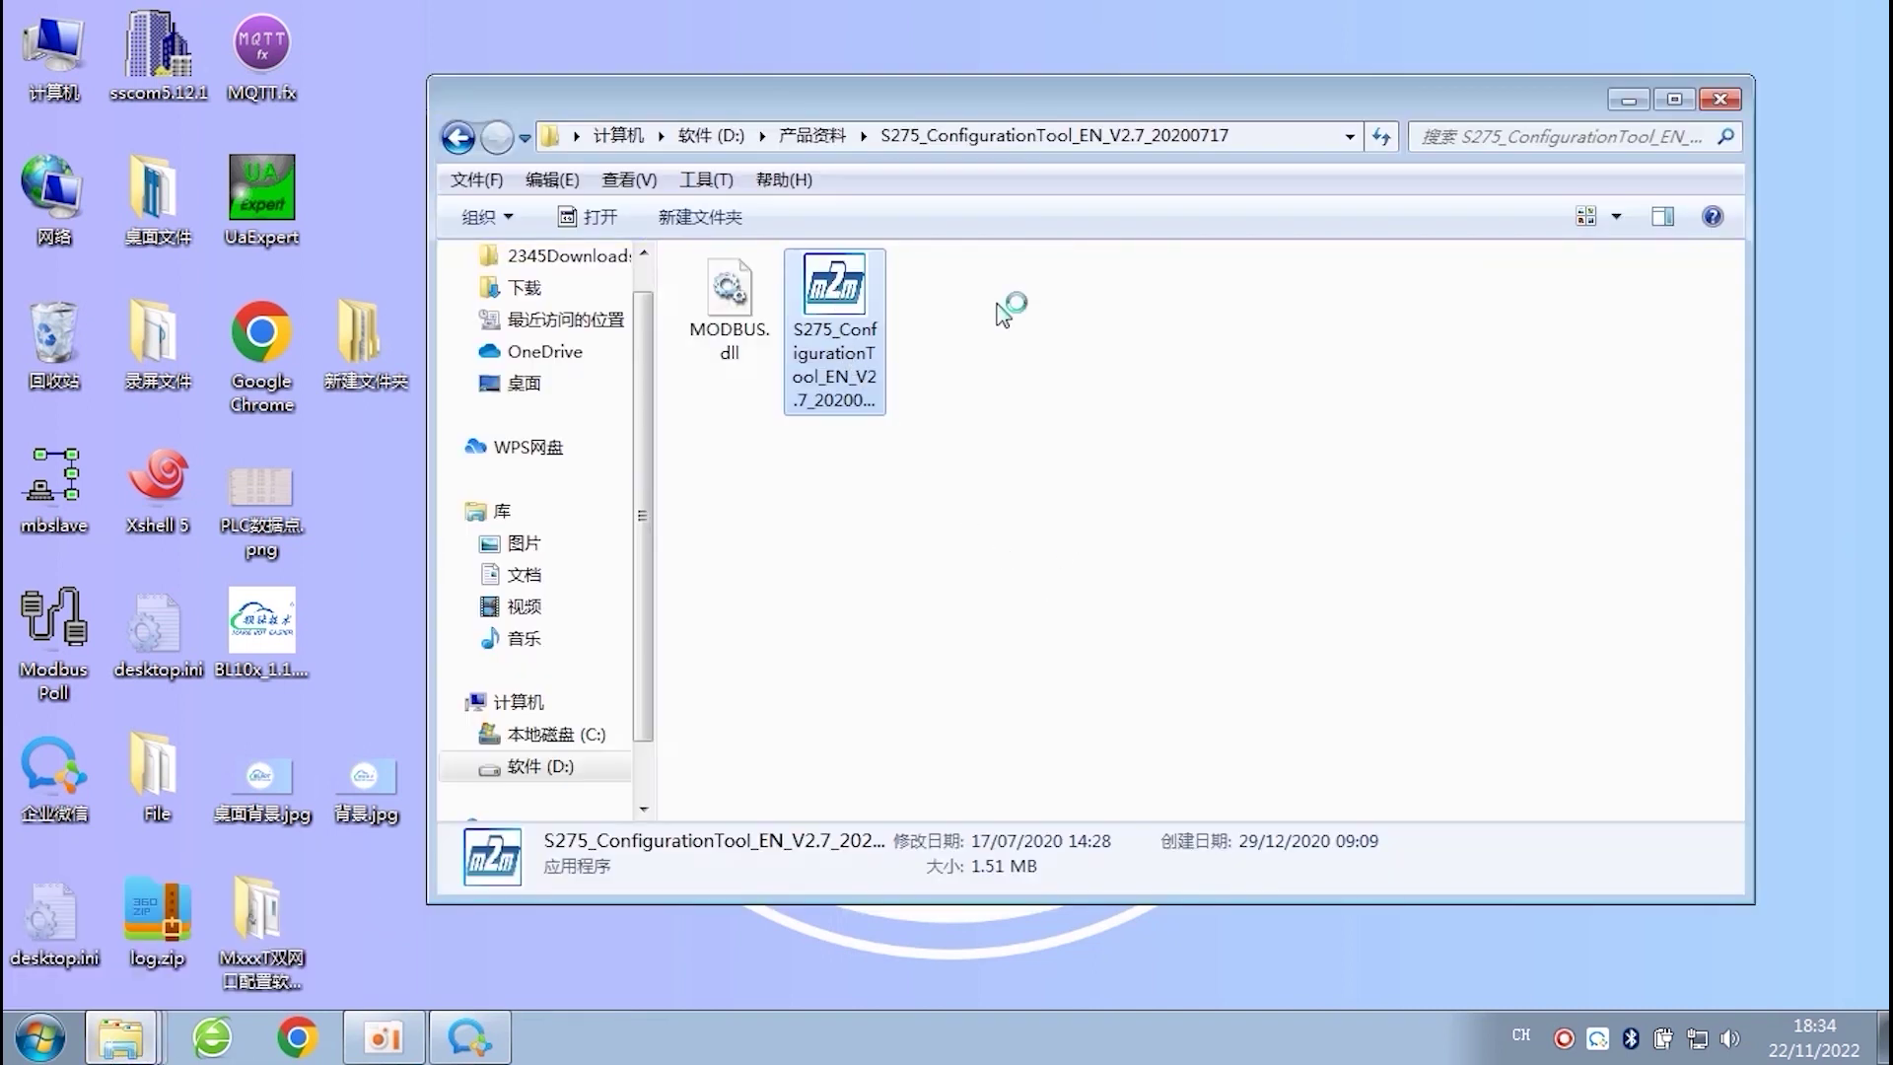
left_click(1628, 100)
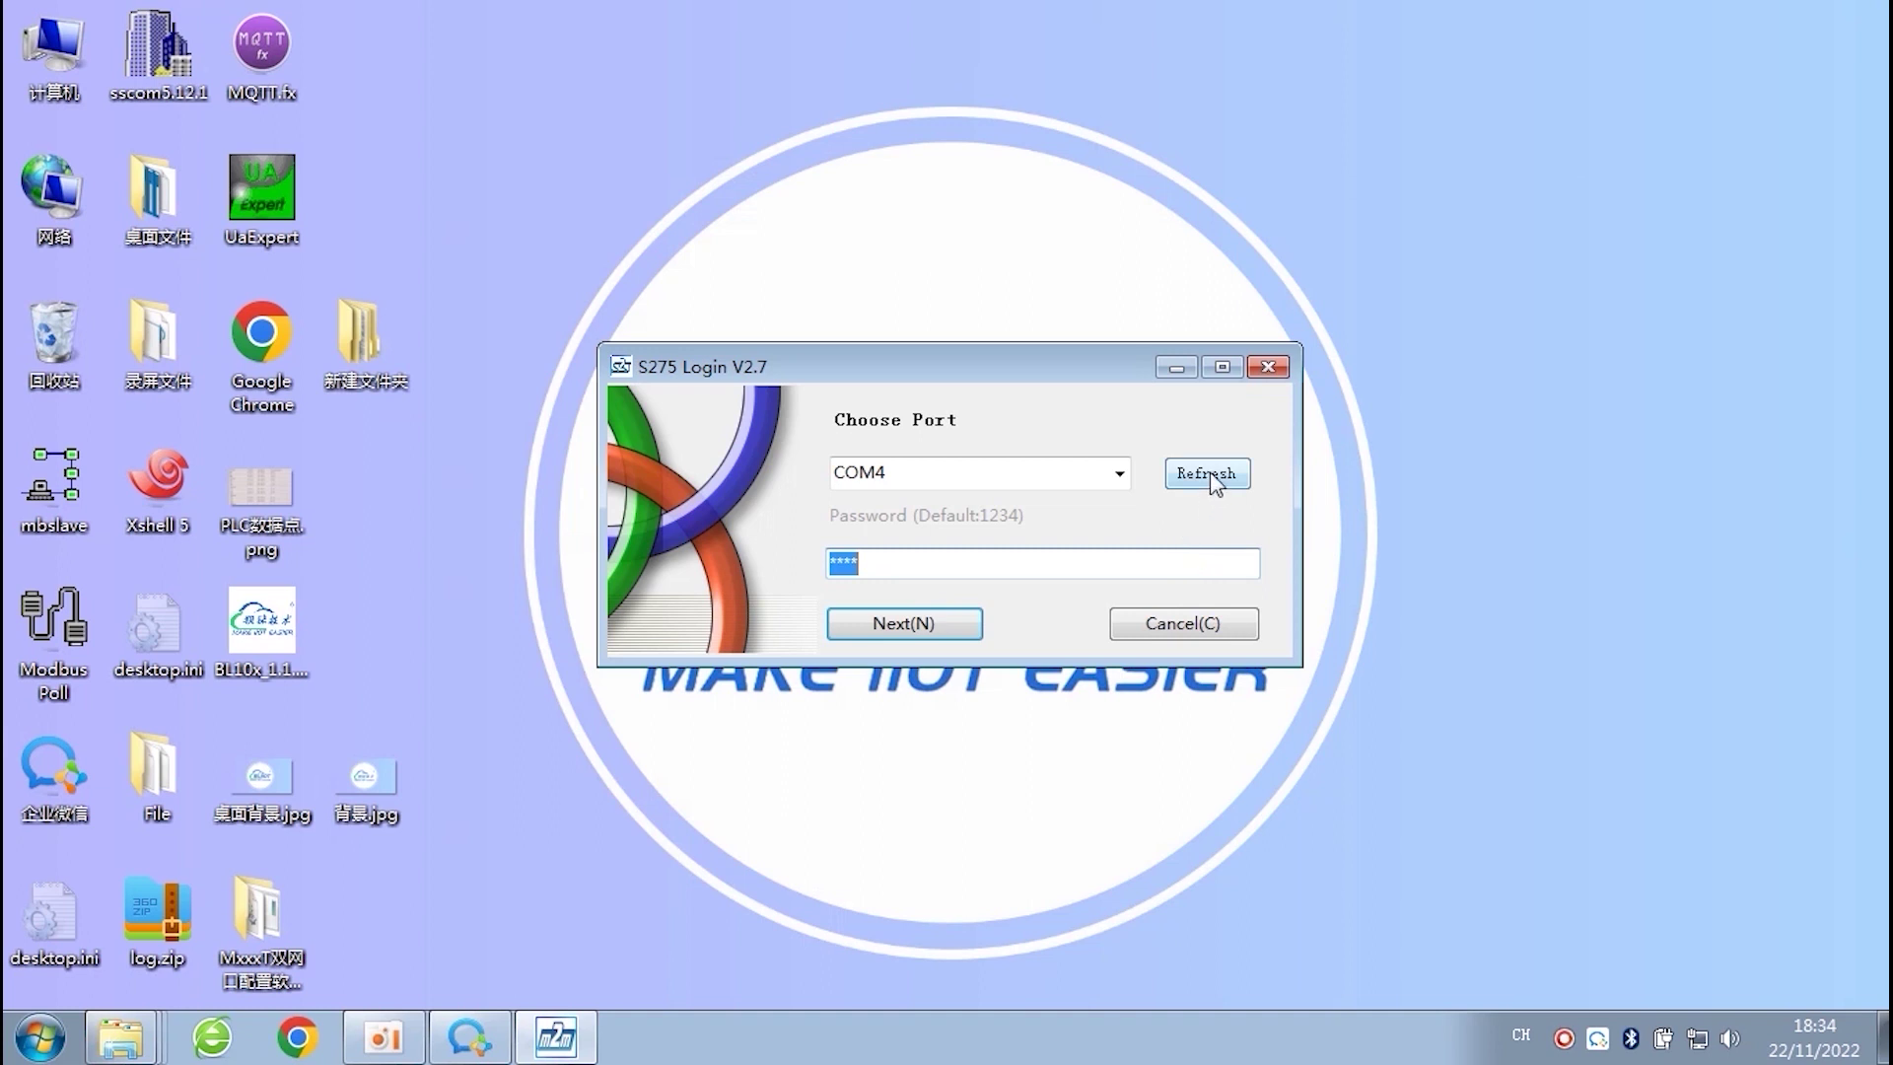
- Log in to the device on port COM4 and enter its settings with the Normal SIM Card (Call and SMS) category
left_click(1207, 477)
left_click(1120, 473)
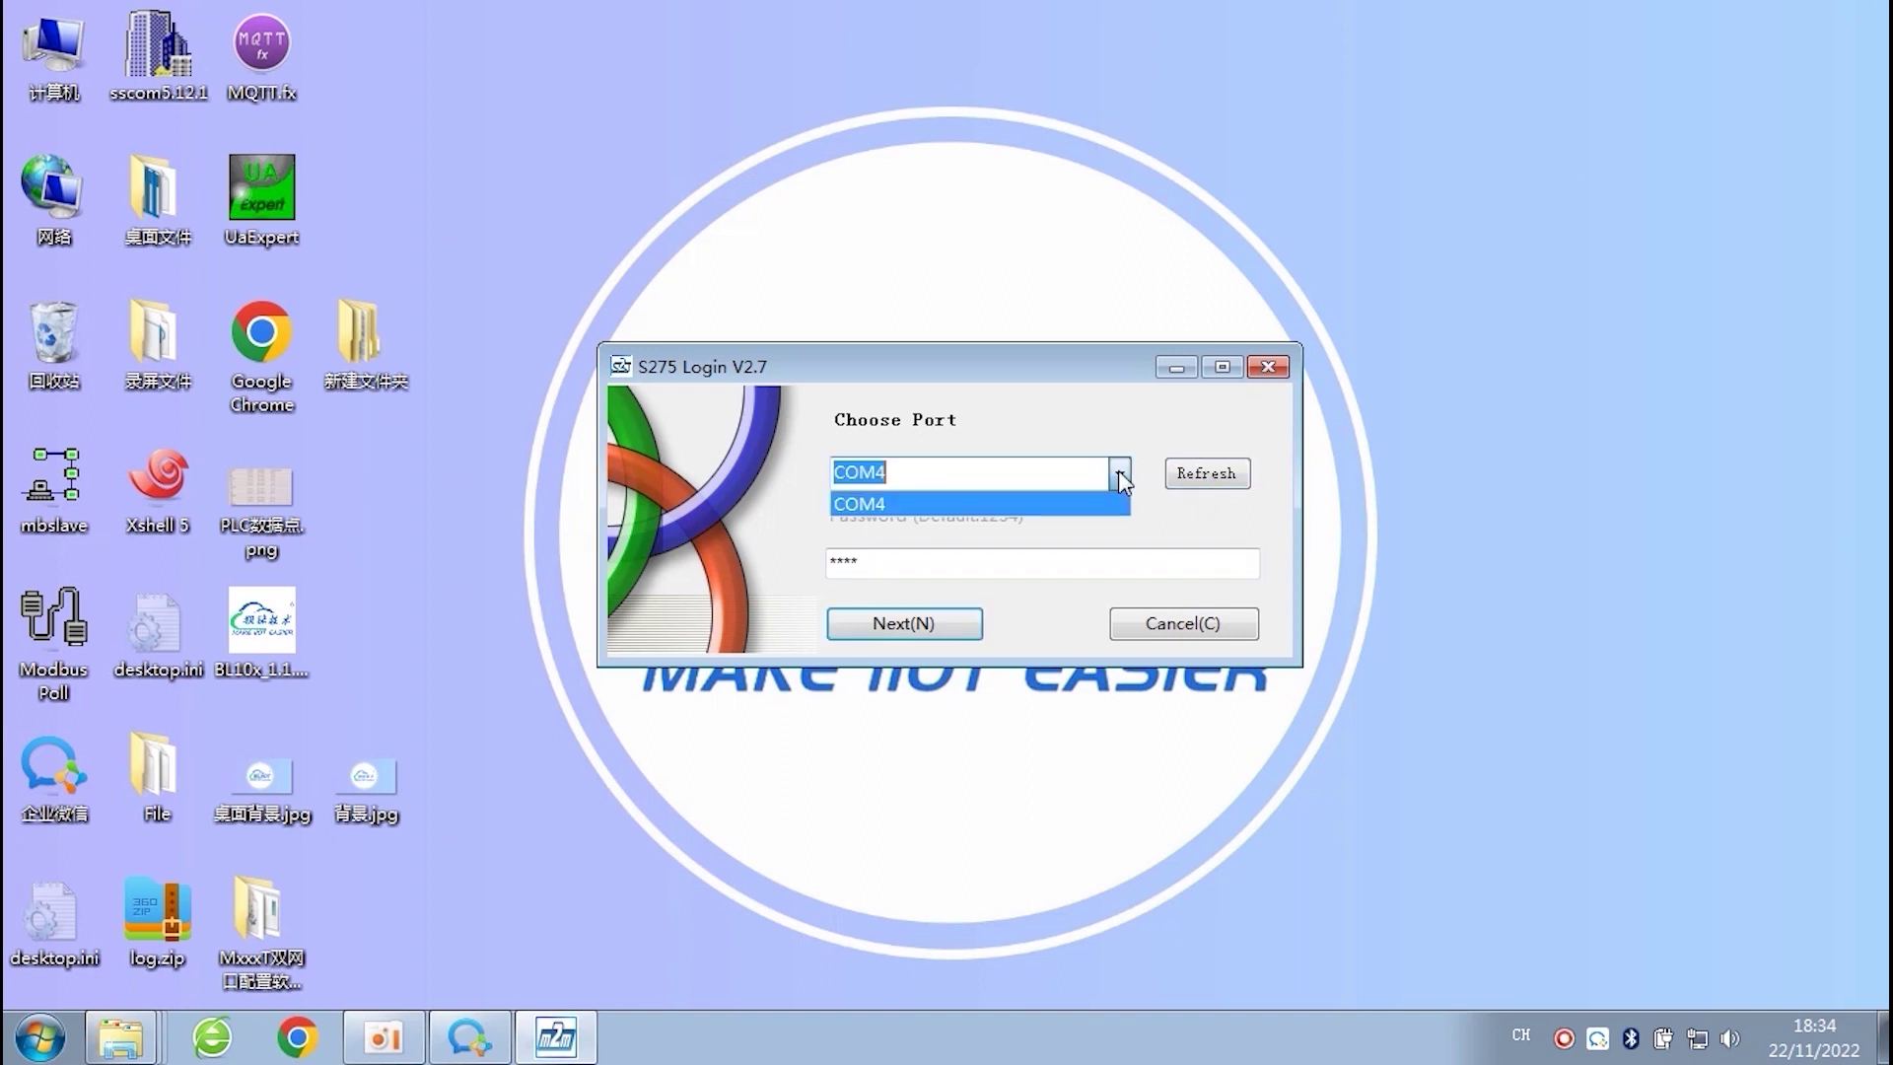
left_click(1092, 504)
left_click(970, 564)
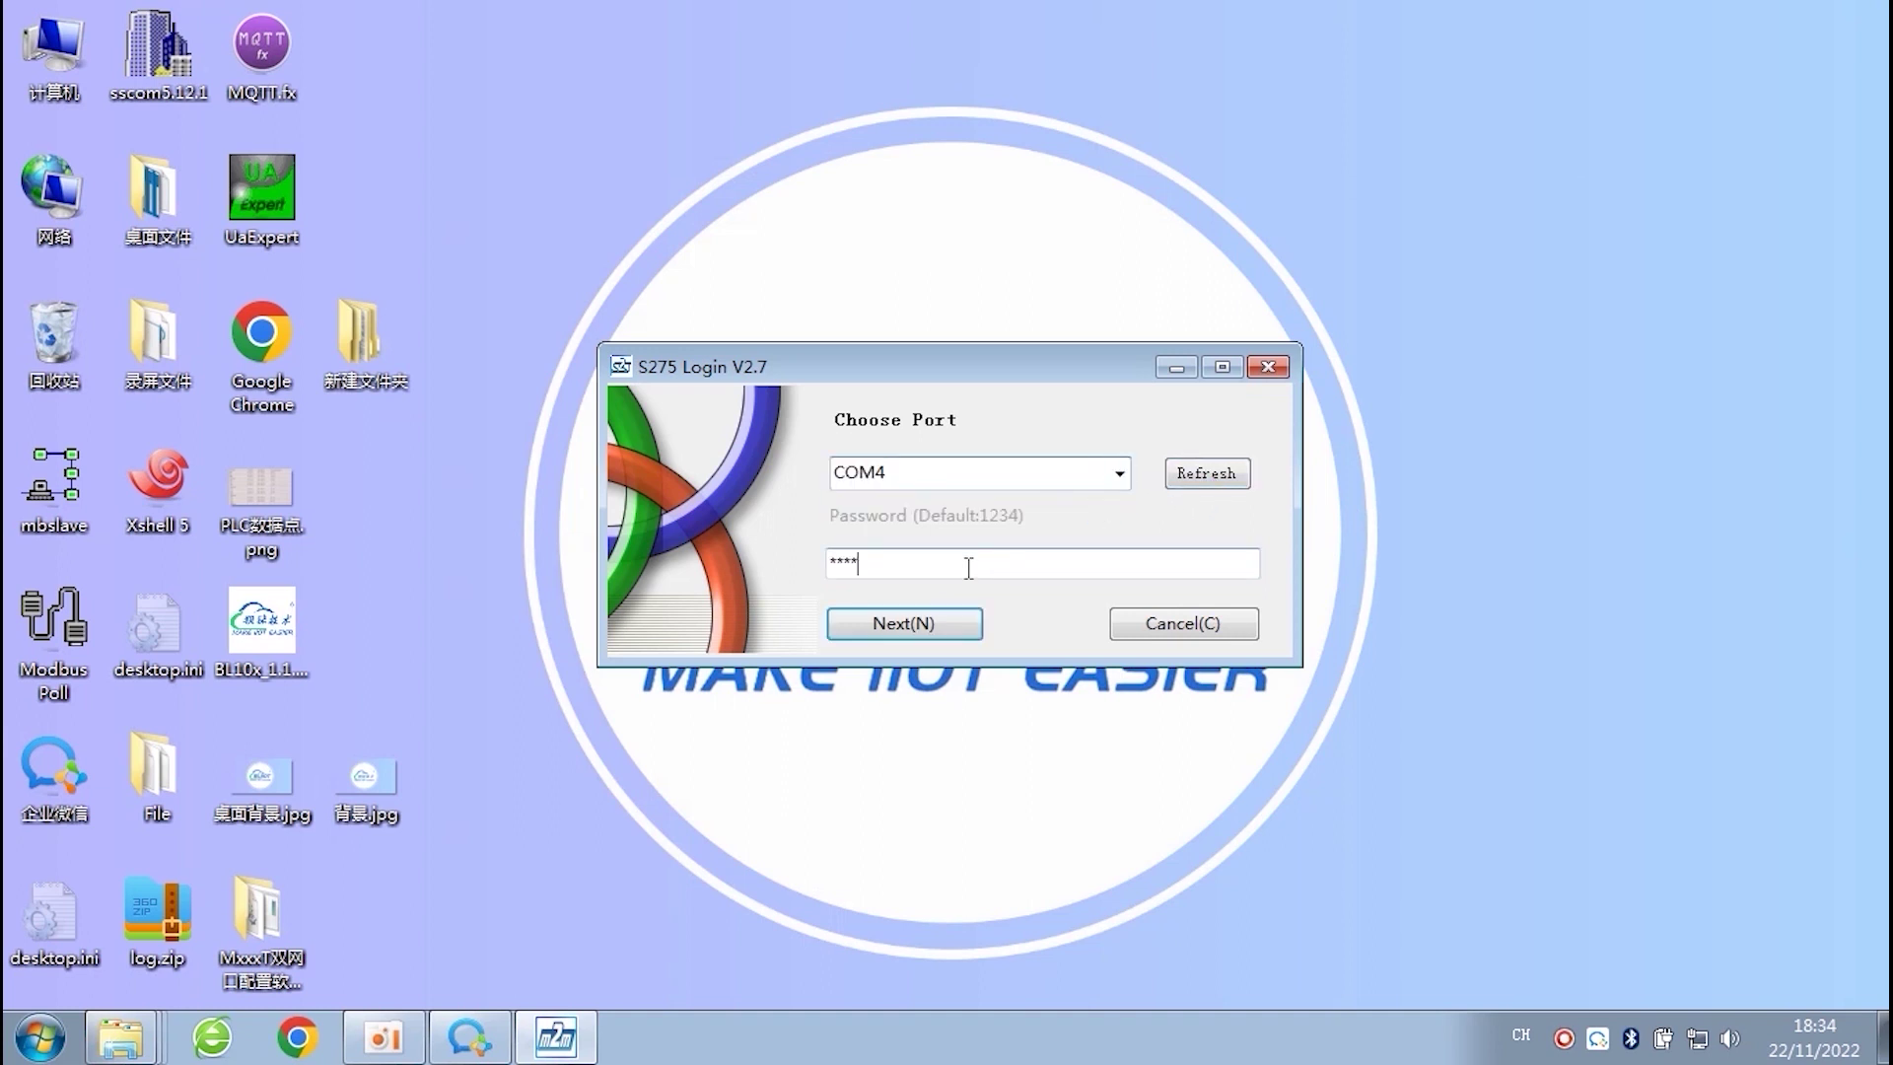
left_click(930, 625)
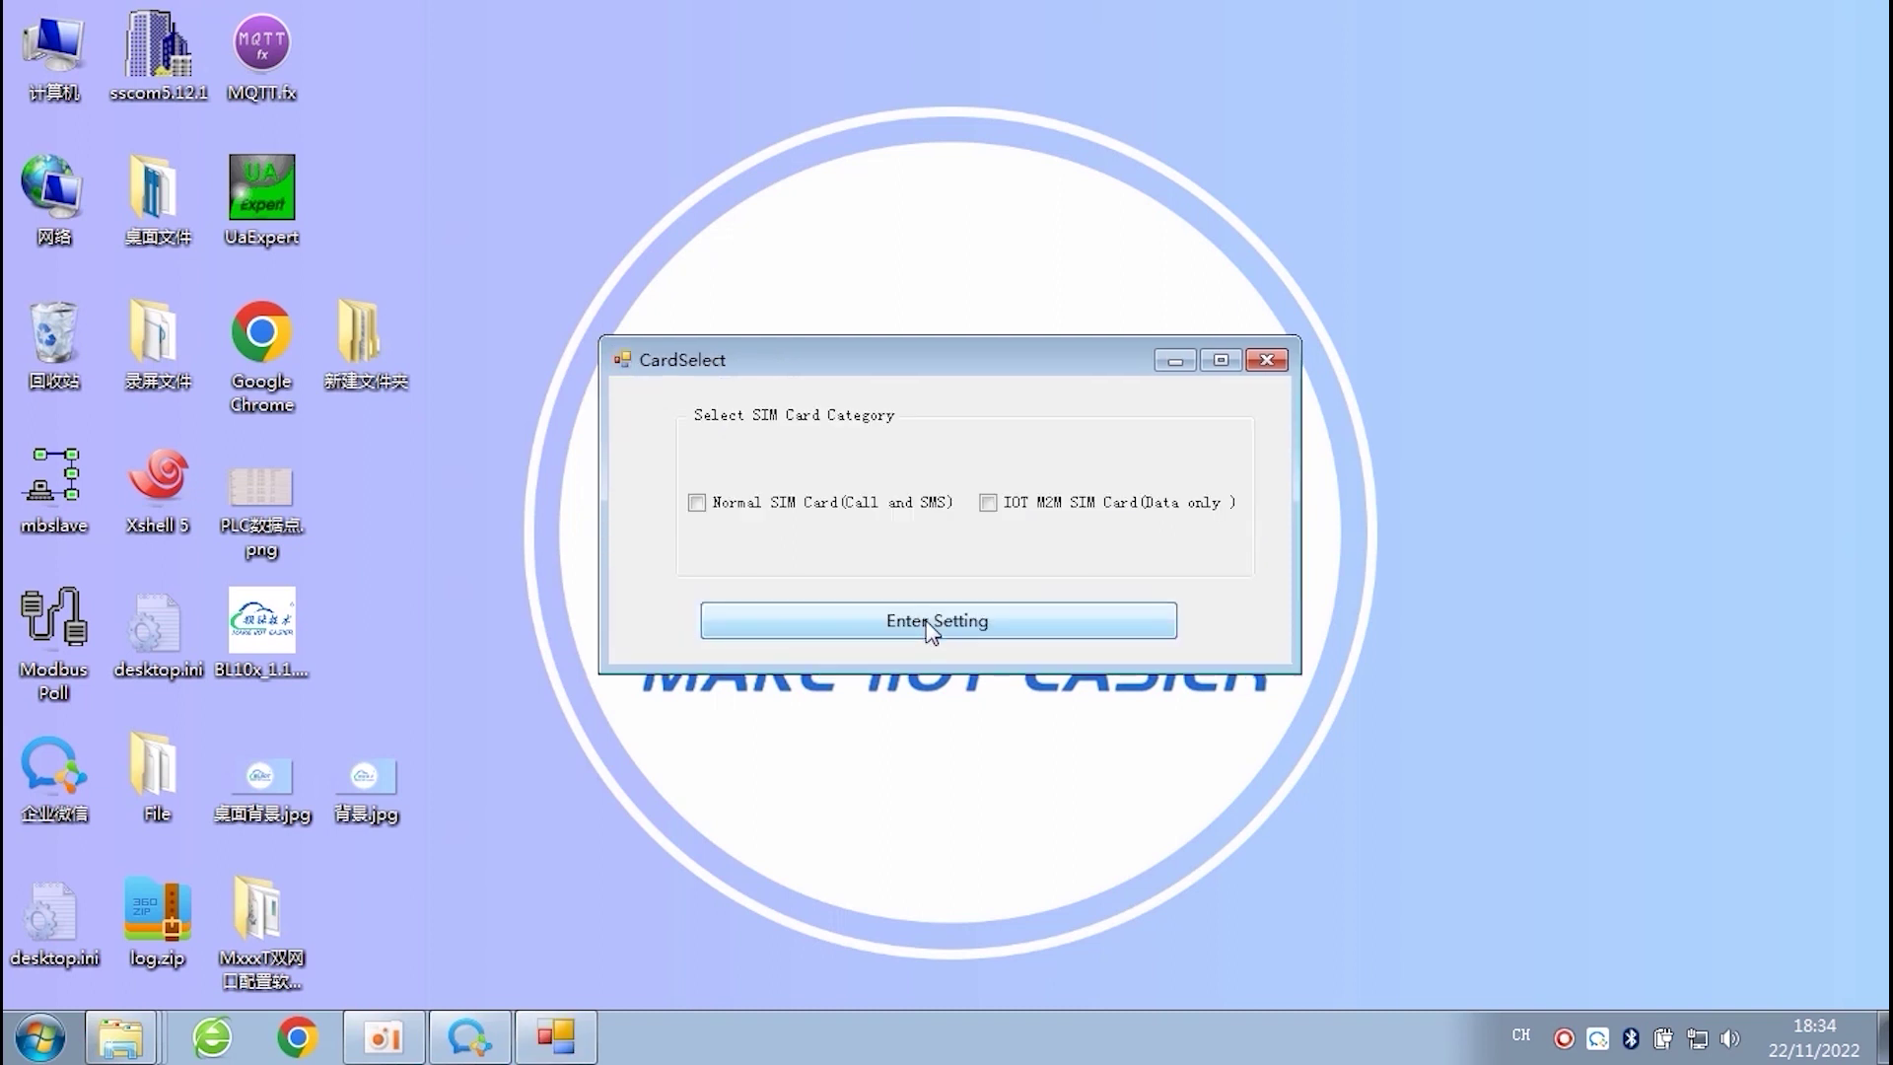
left_click(818, 509)
left_click(841, 620)
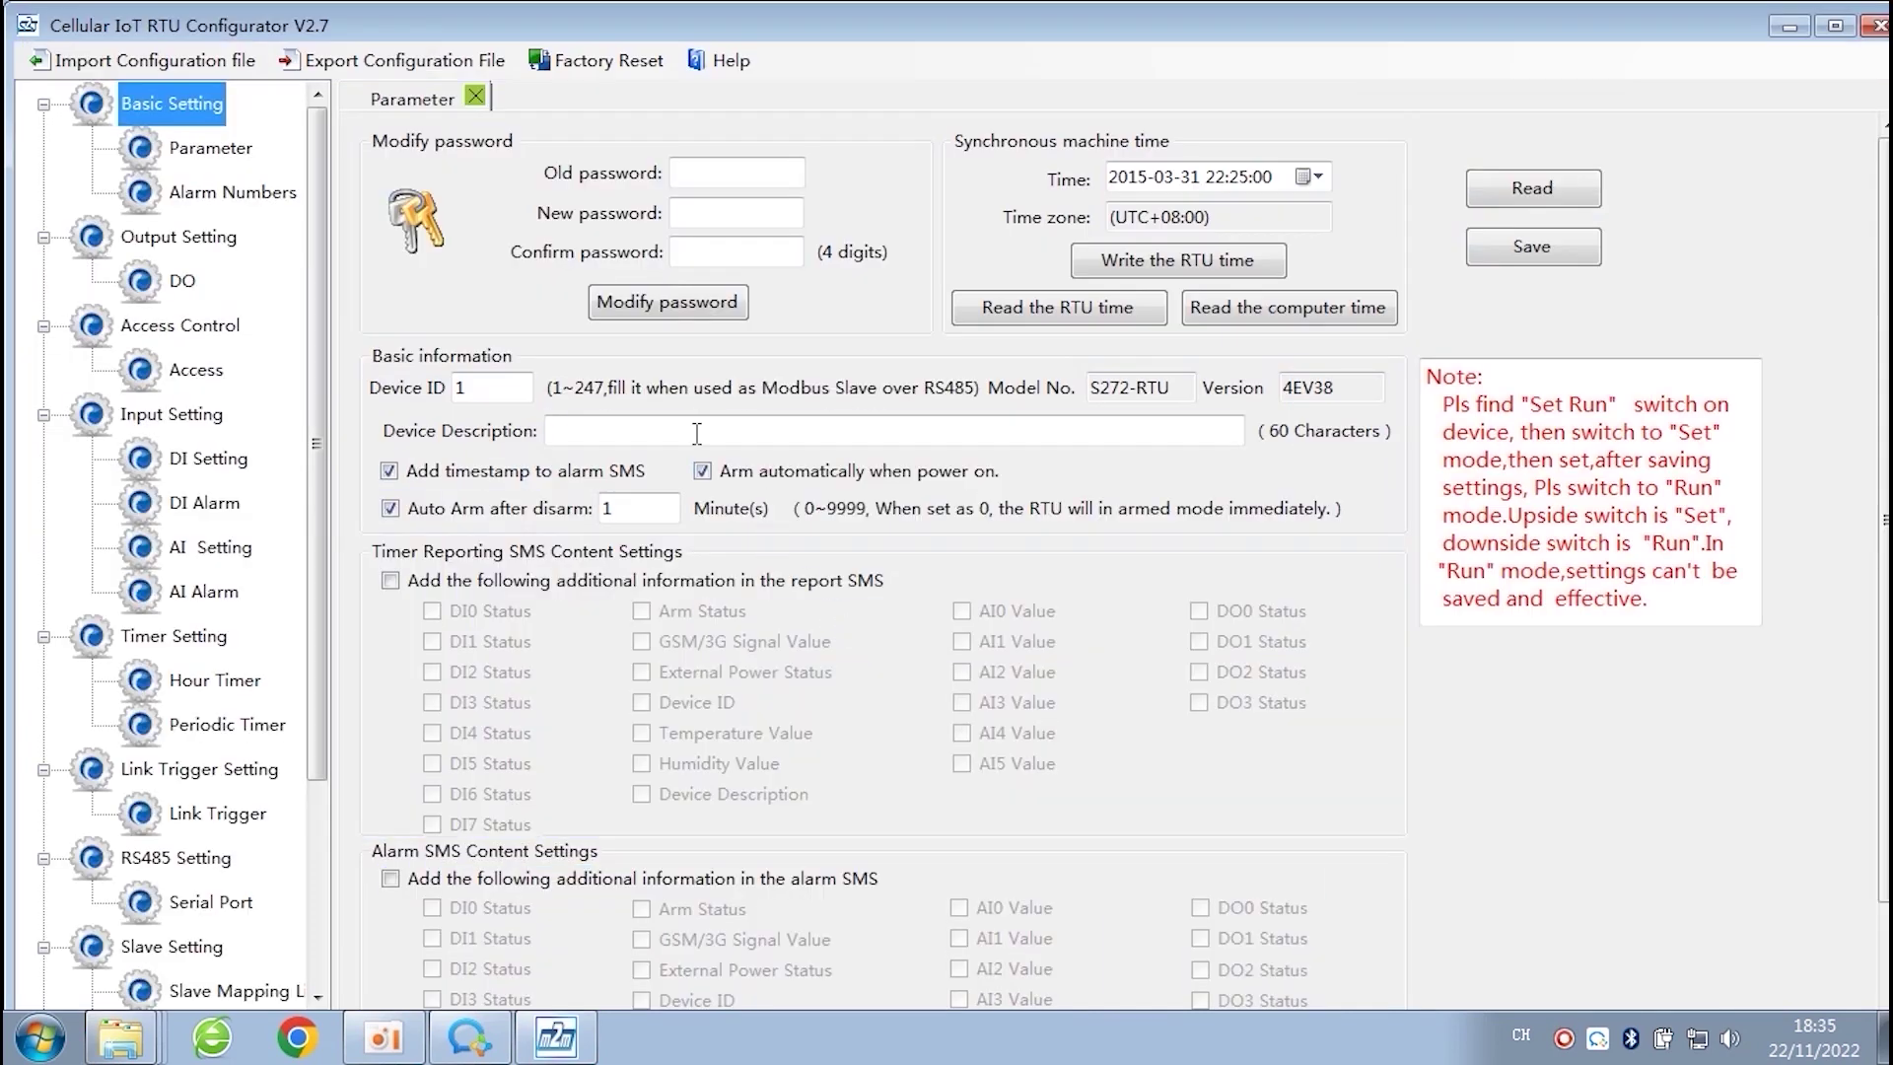
- Collapse the settings tree groups from Basic Setting through Slave Setting
left_click(503, 389)
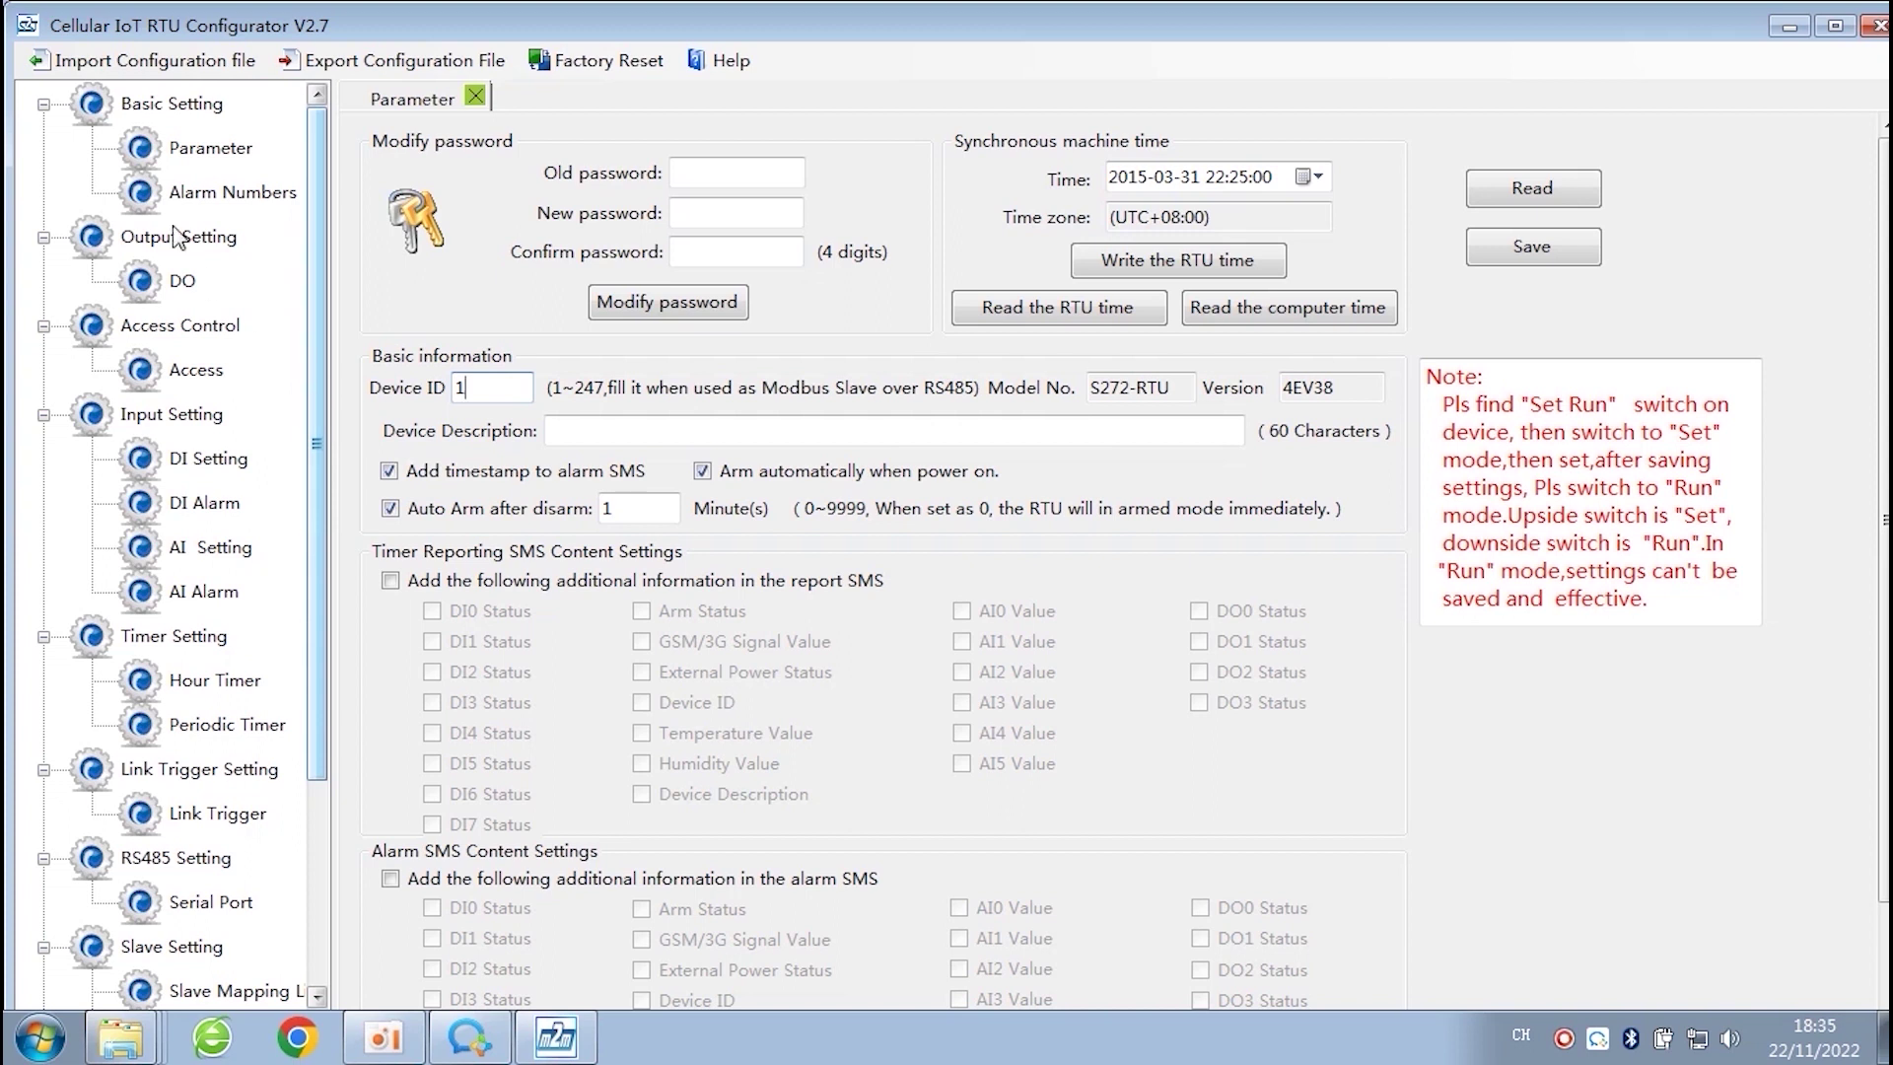
left_click(43, 104)
left_click(44, 148)
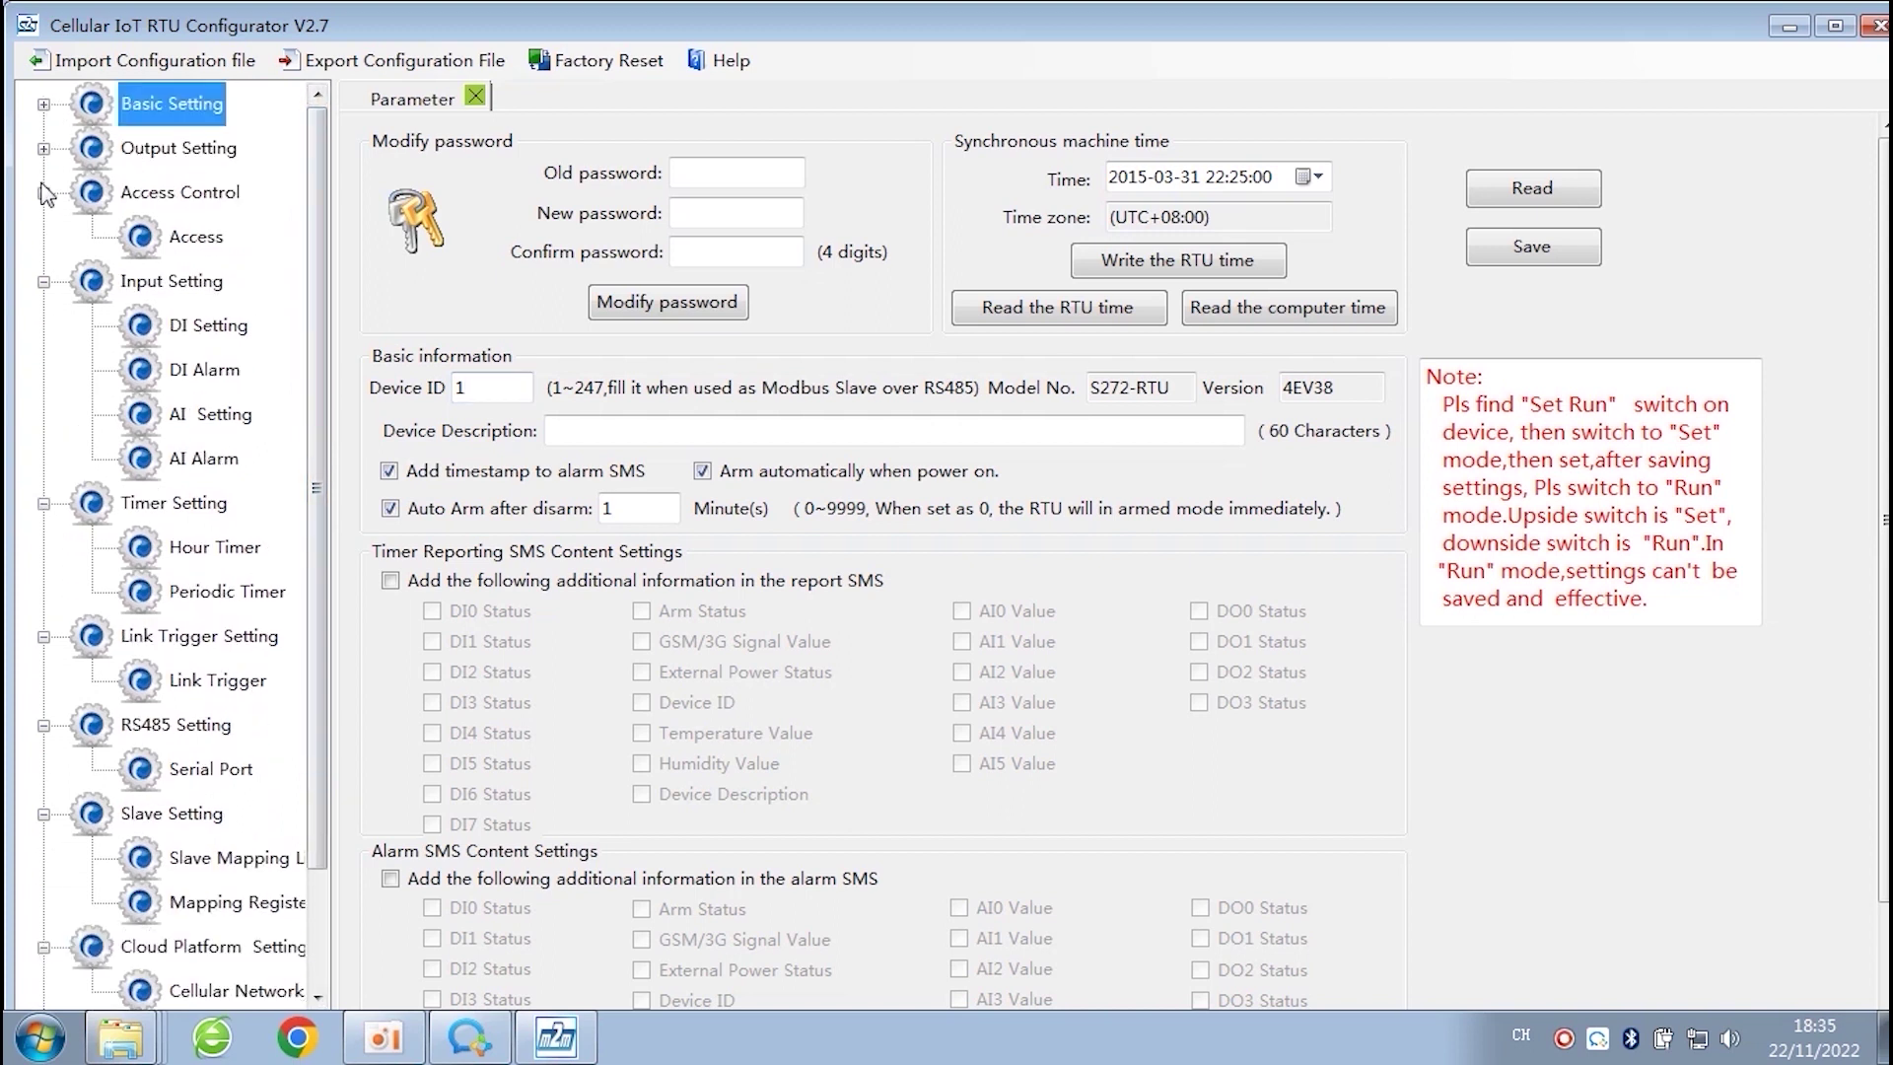
left_click(43, 192)
left_click(43, 237)
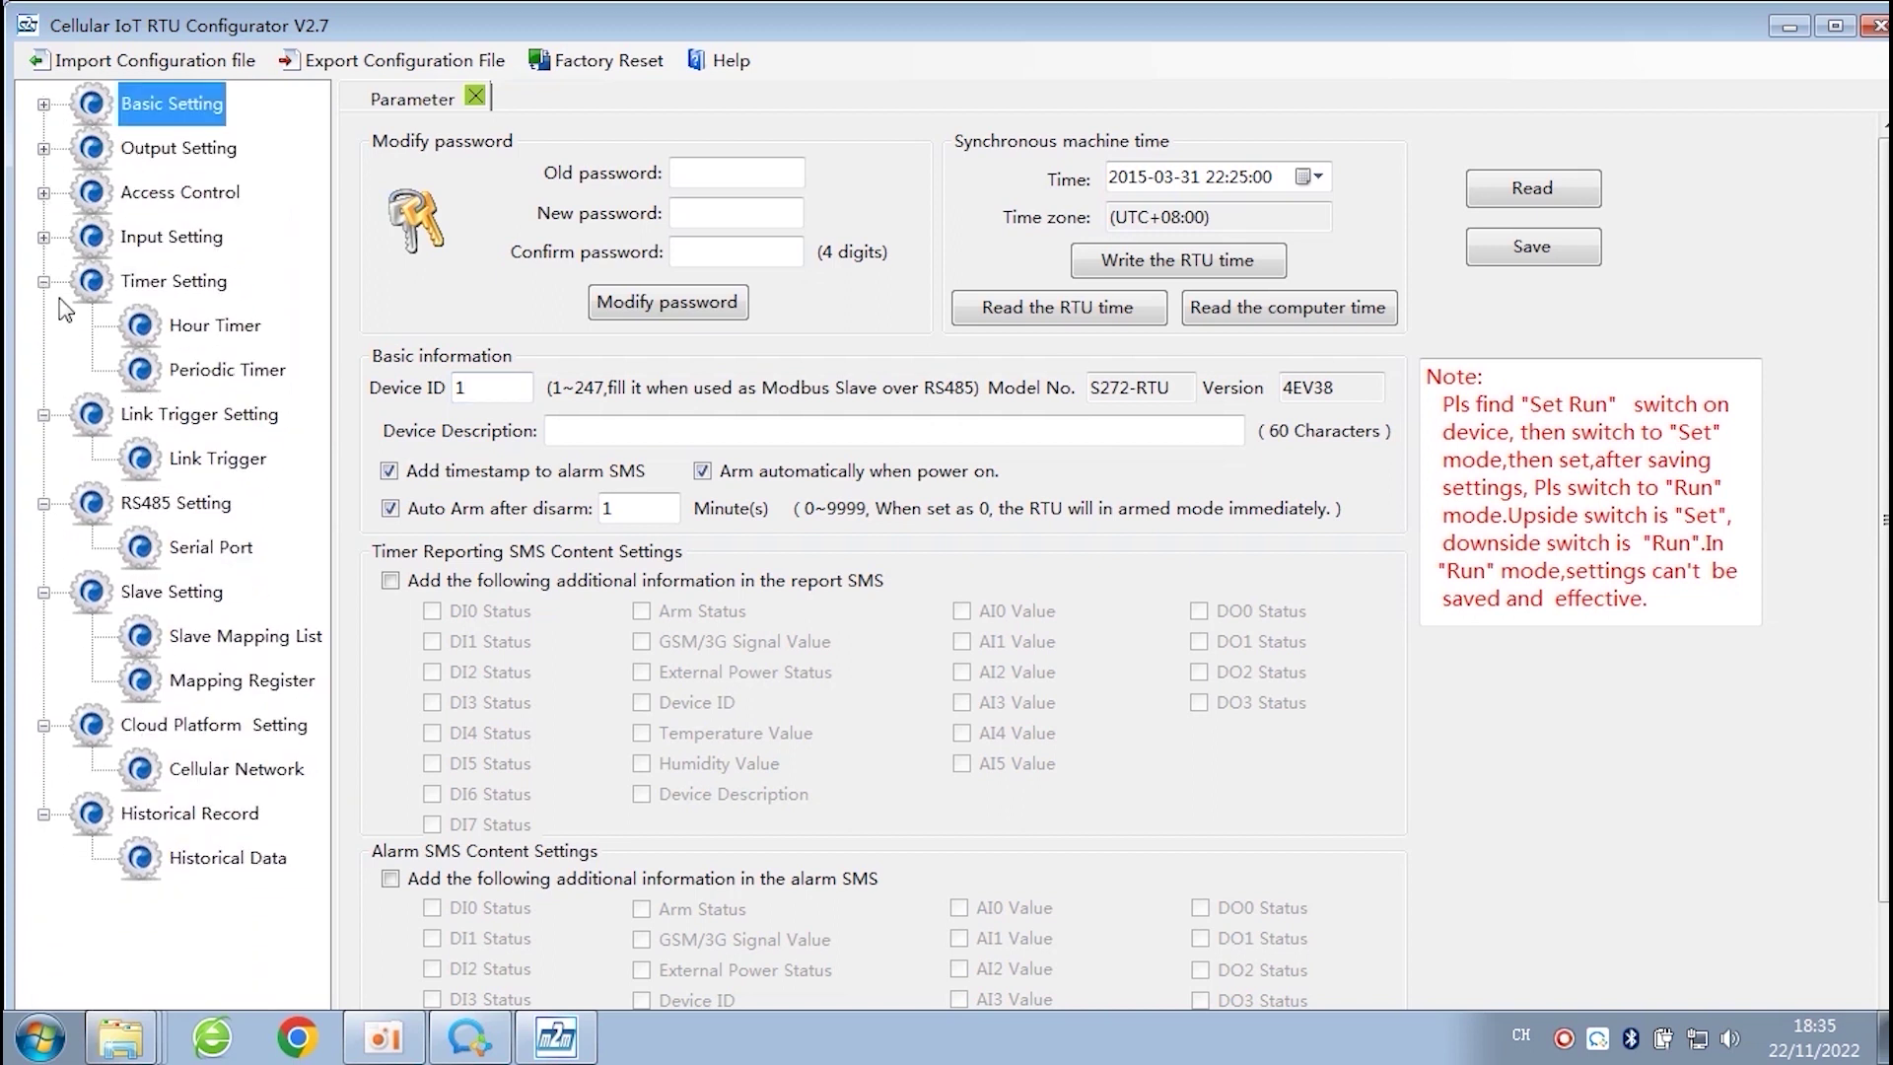
left_click(43, 281)
left_click(43, 326)
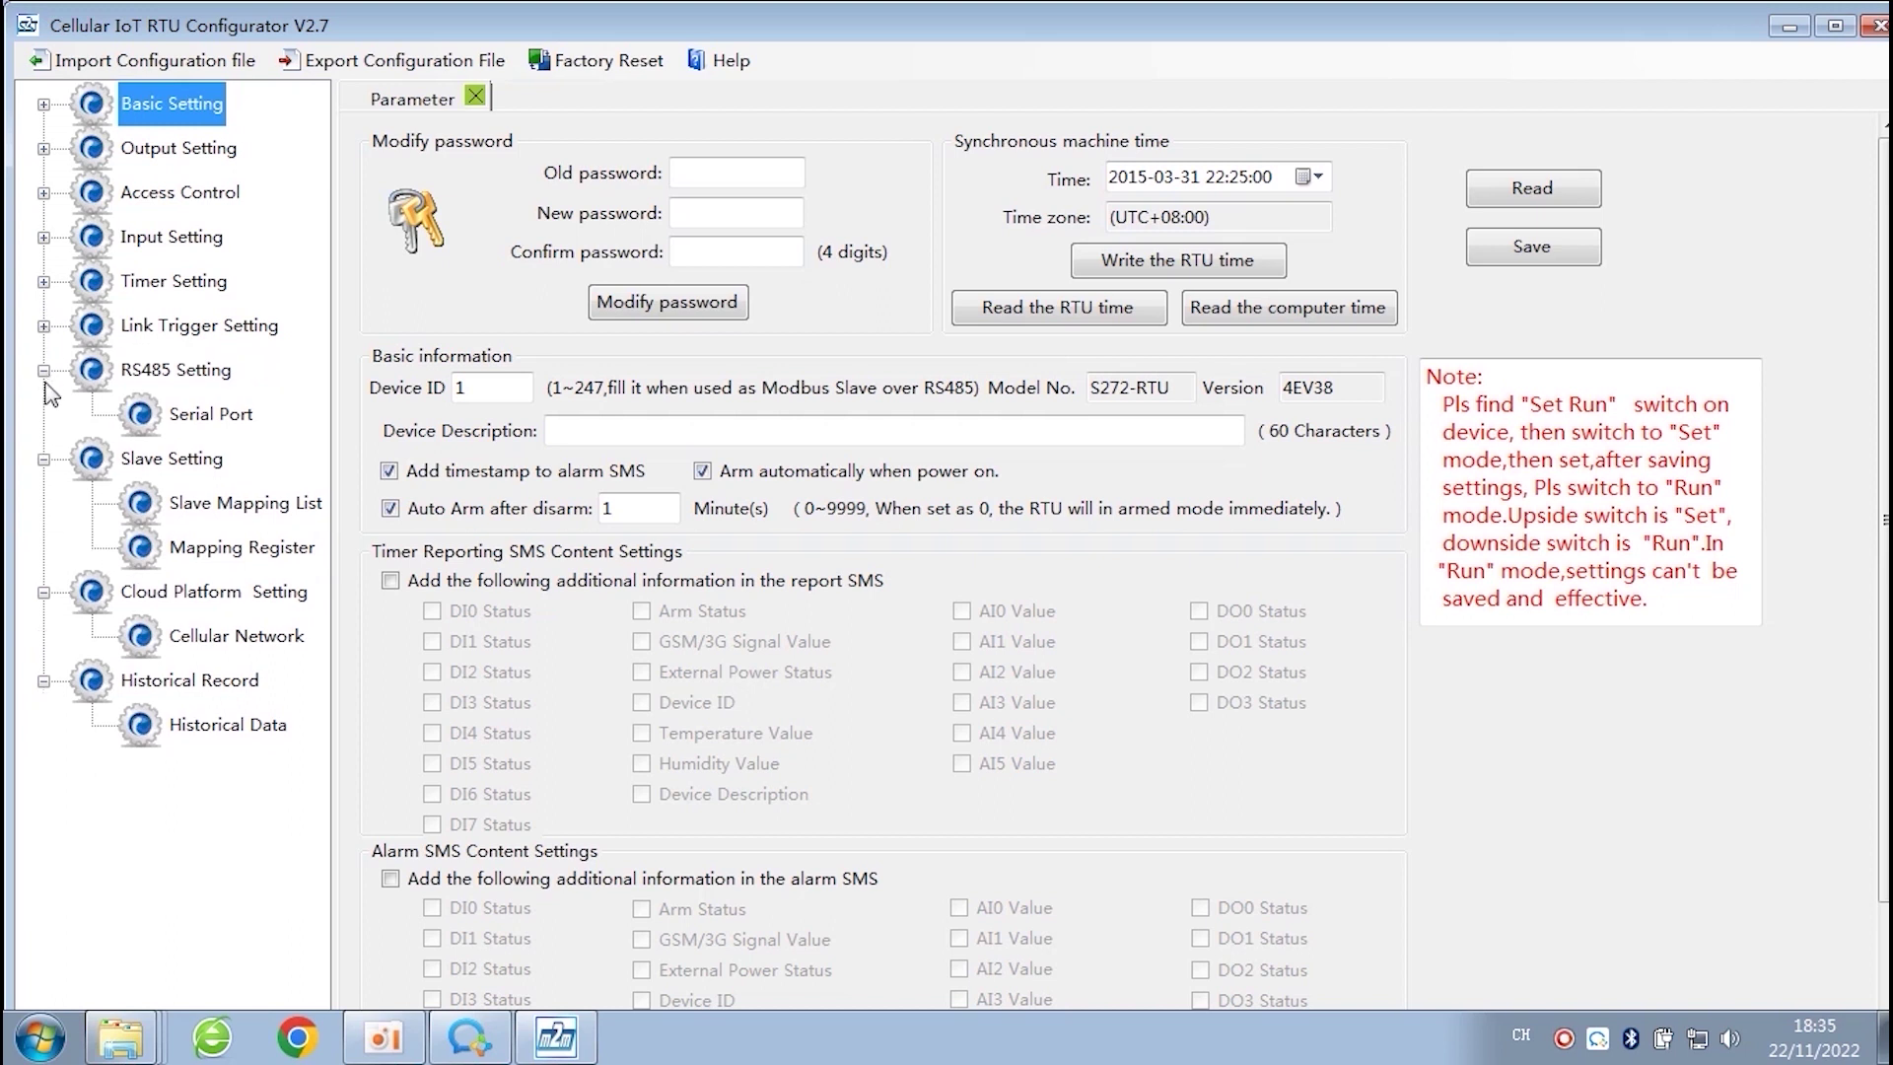
left_click(44, 369)
left_click(43, 414)
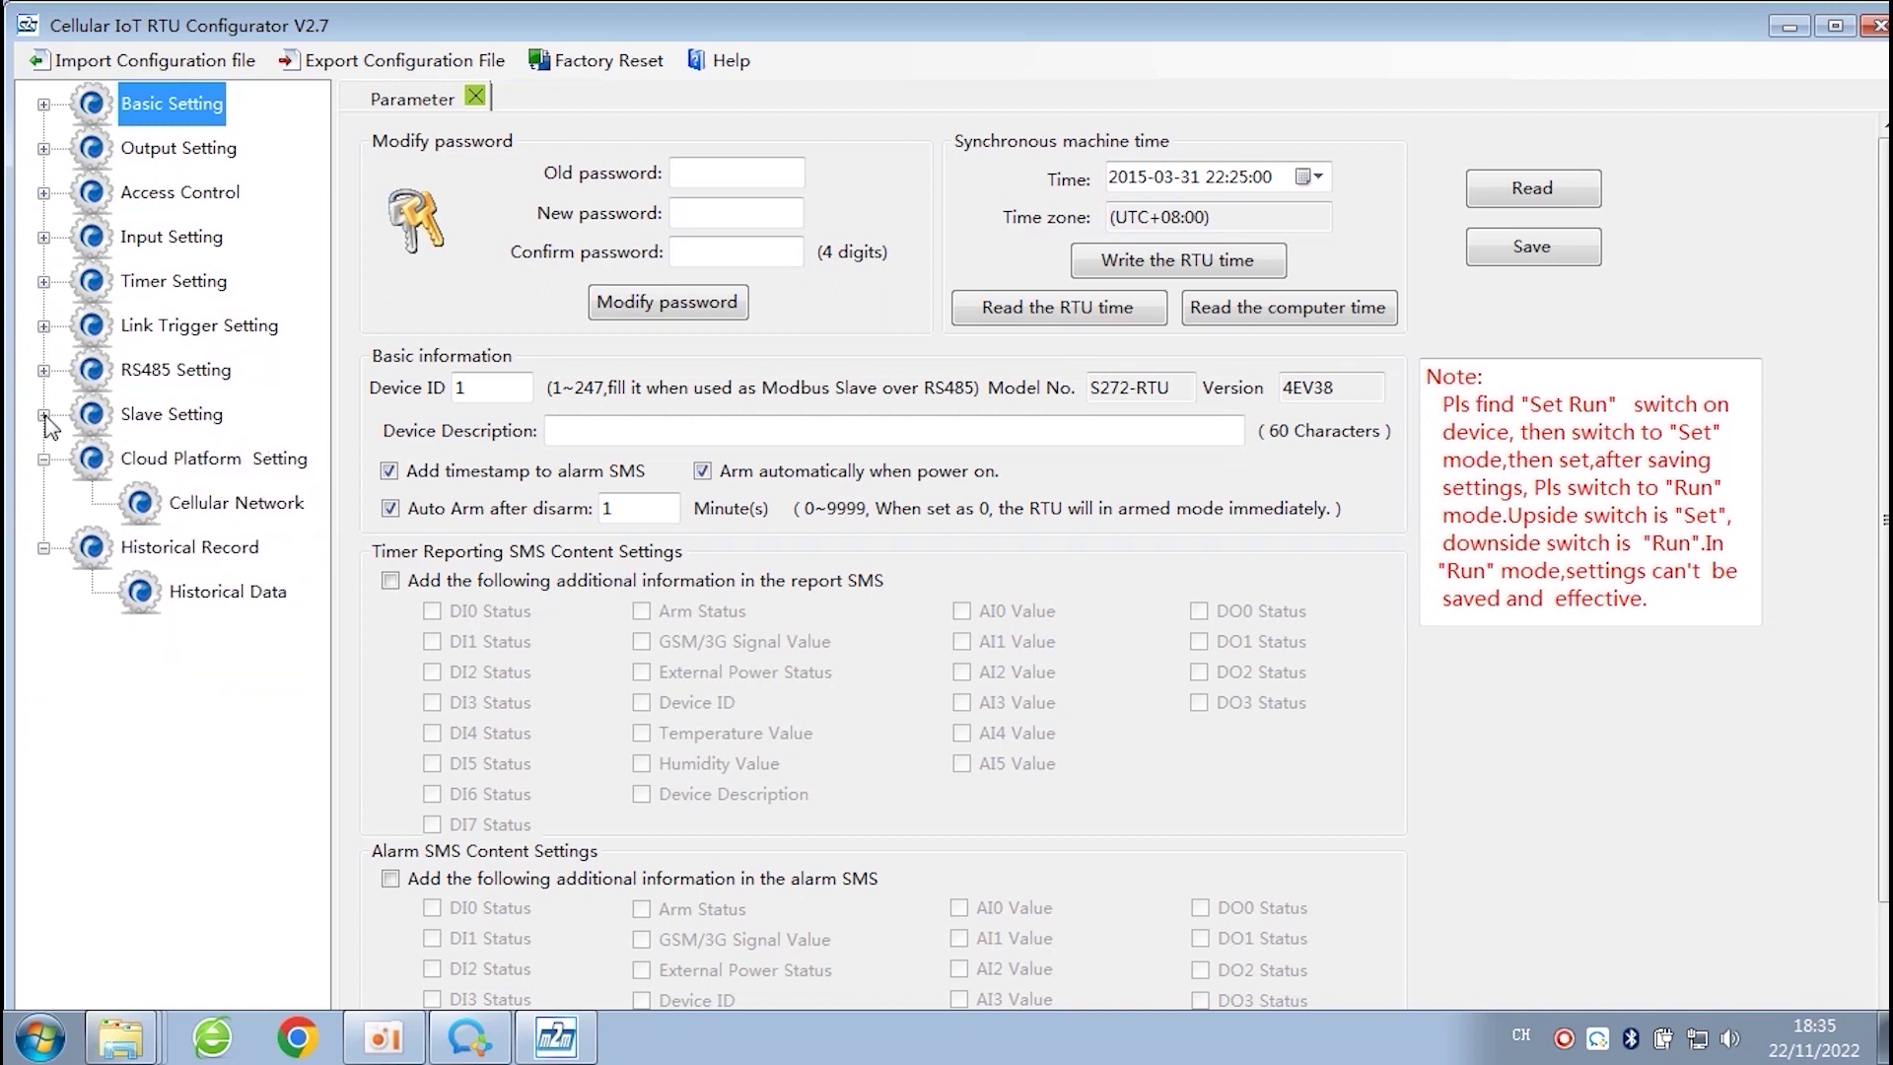
- Open the Cellular Network settings and set the communication protocol to Modbus RTU Protocol
left_click_drag(517, 392, 449, 390)
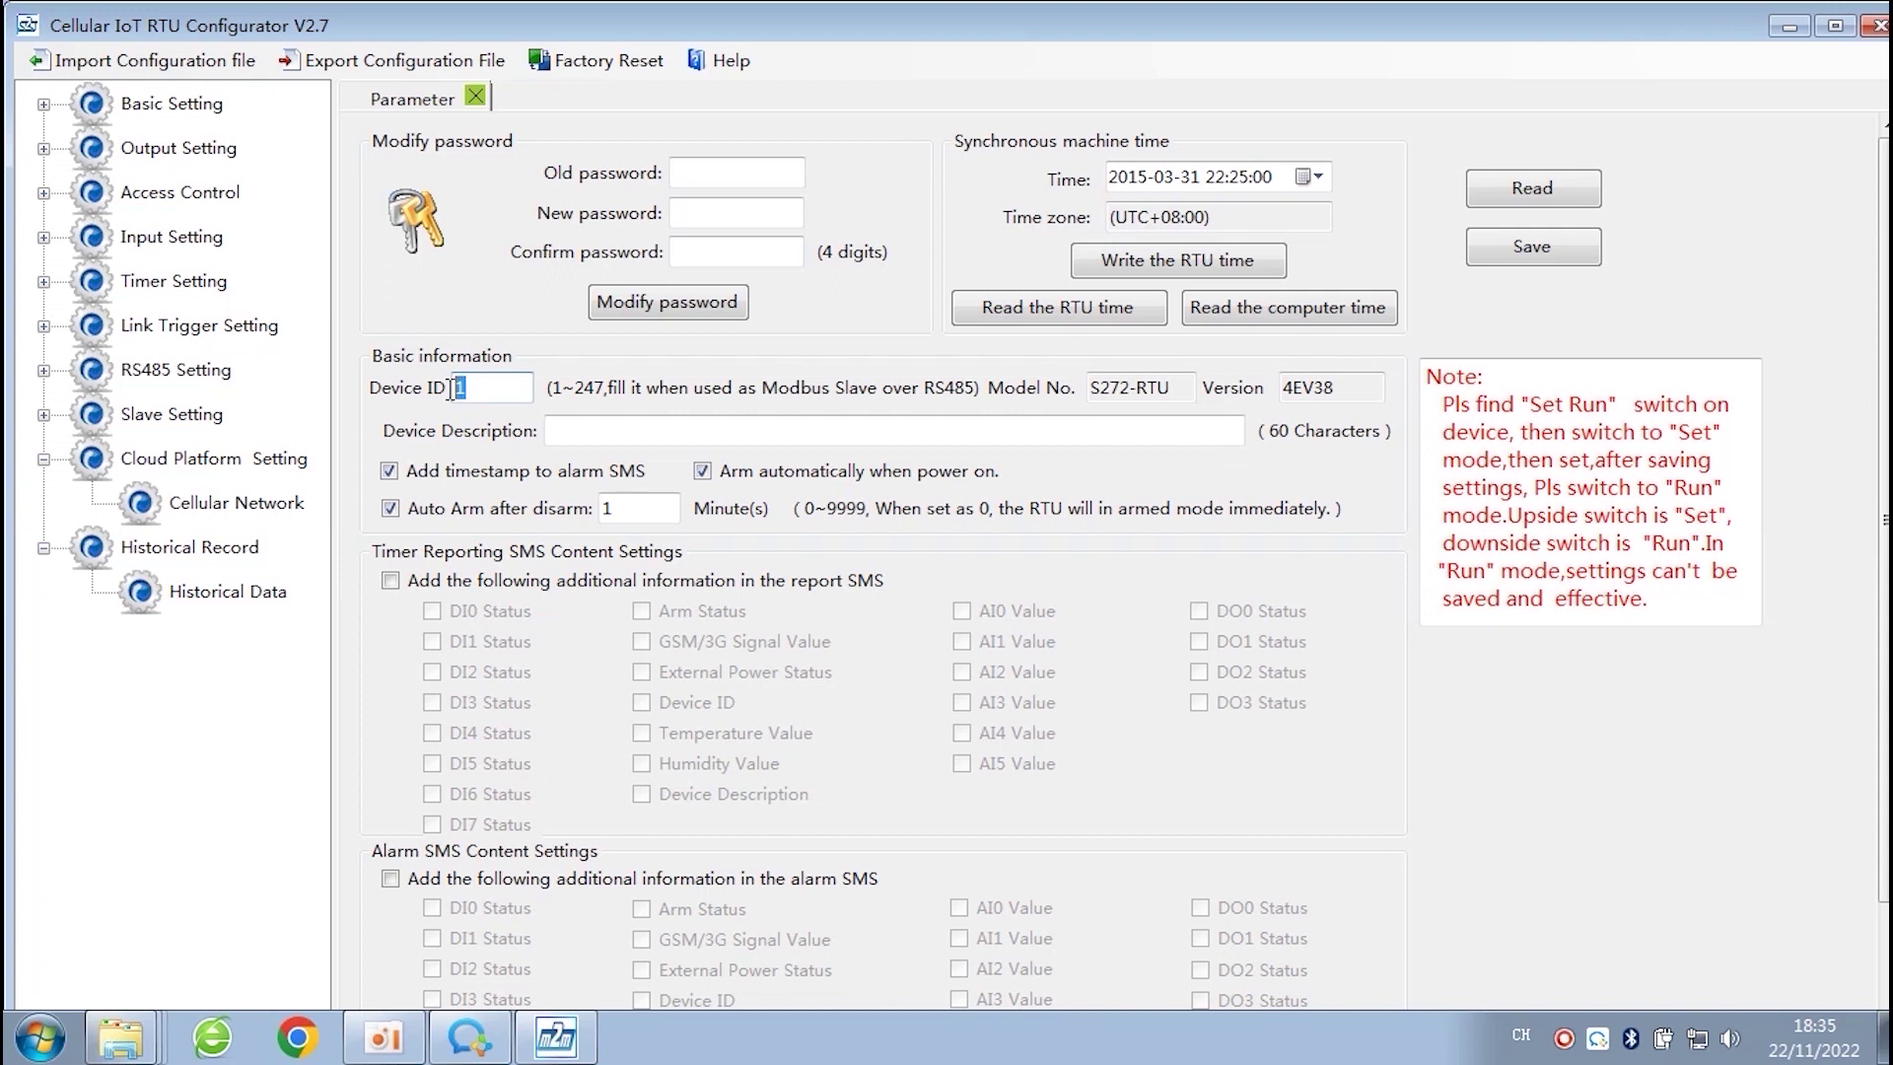
left_click(510, 388)
left_click(226, 511)
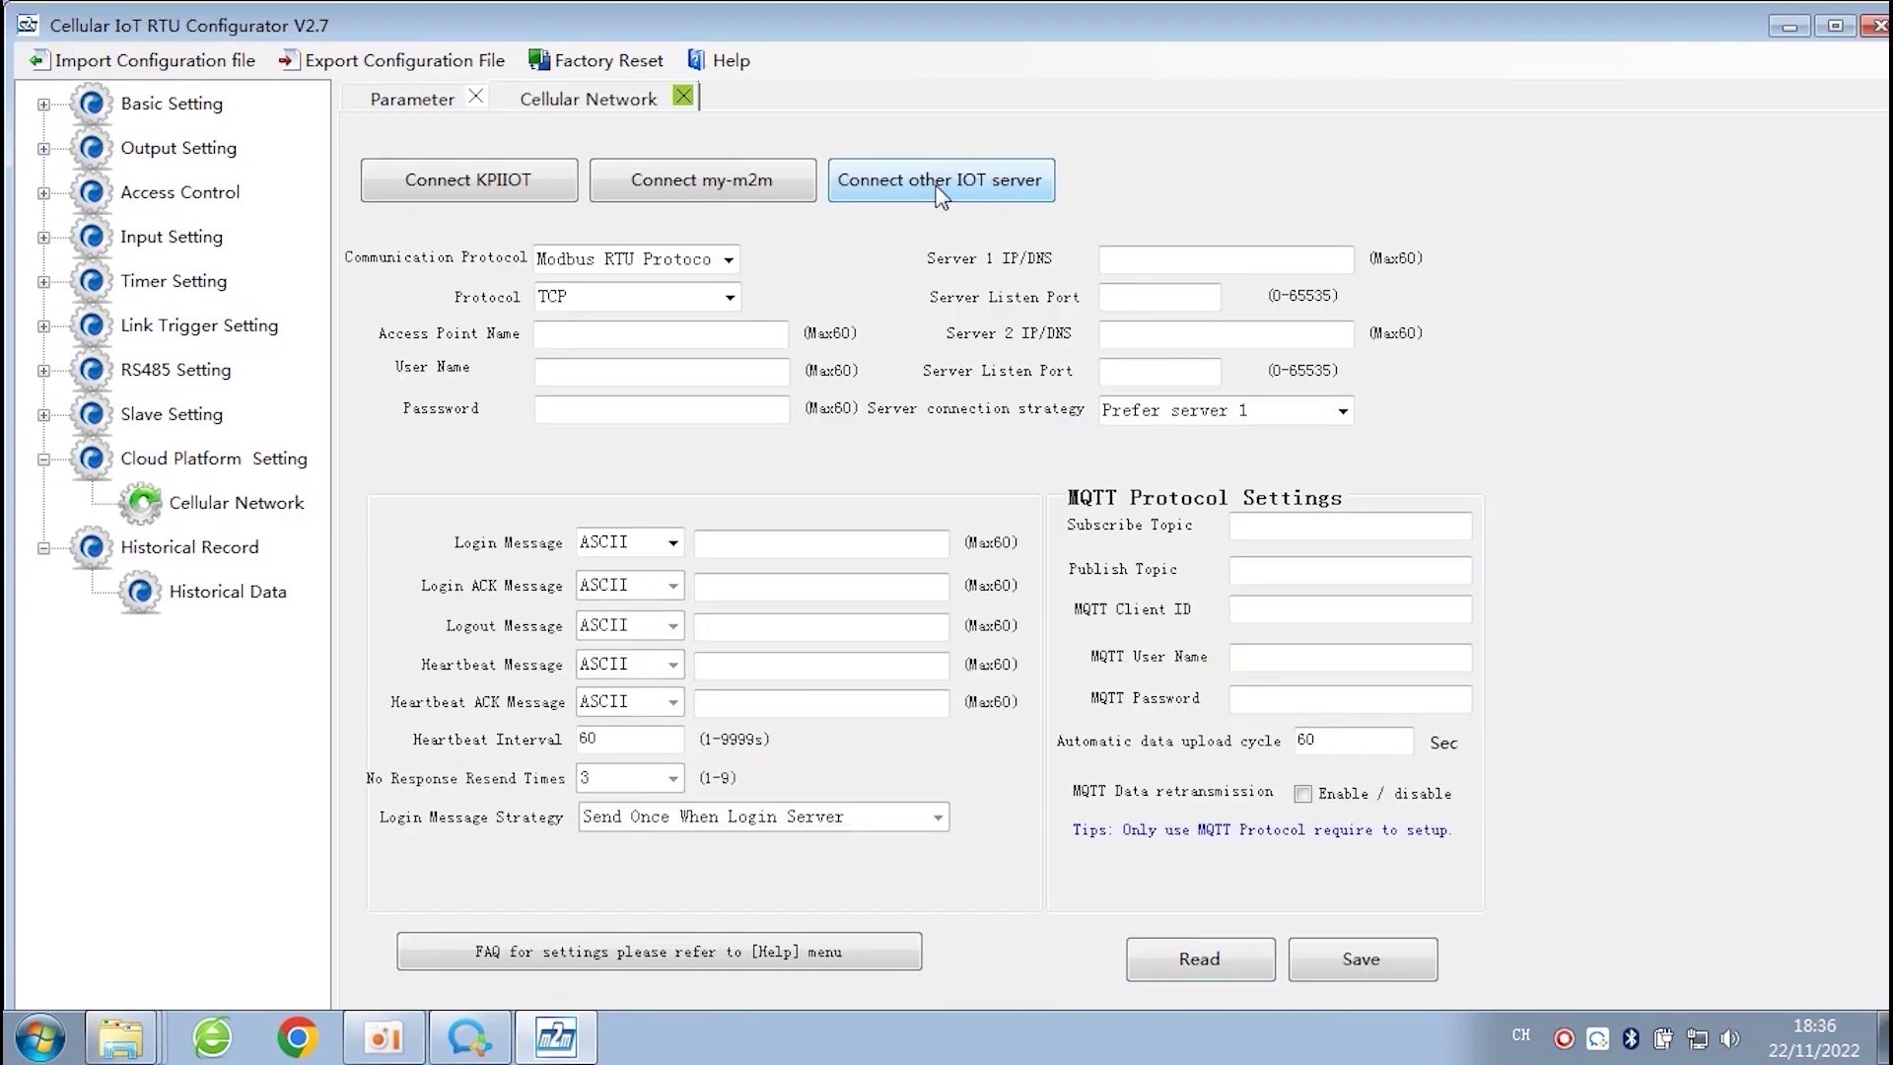
left_click(729, 260)
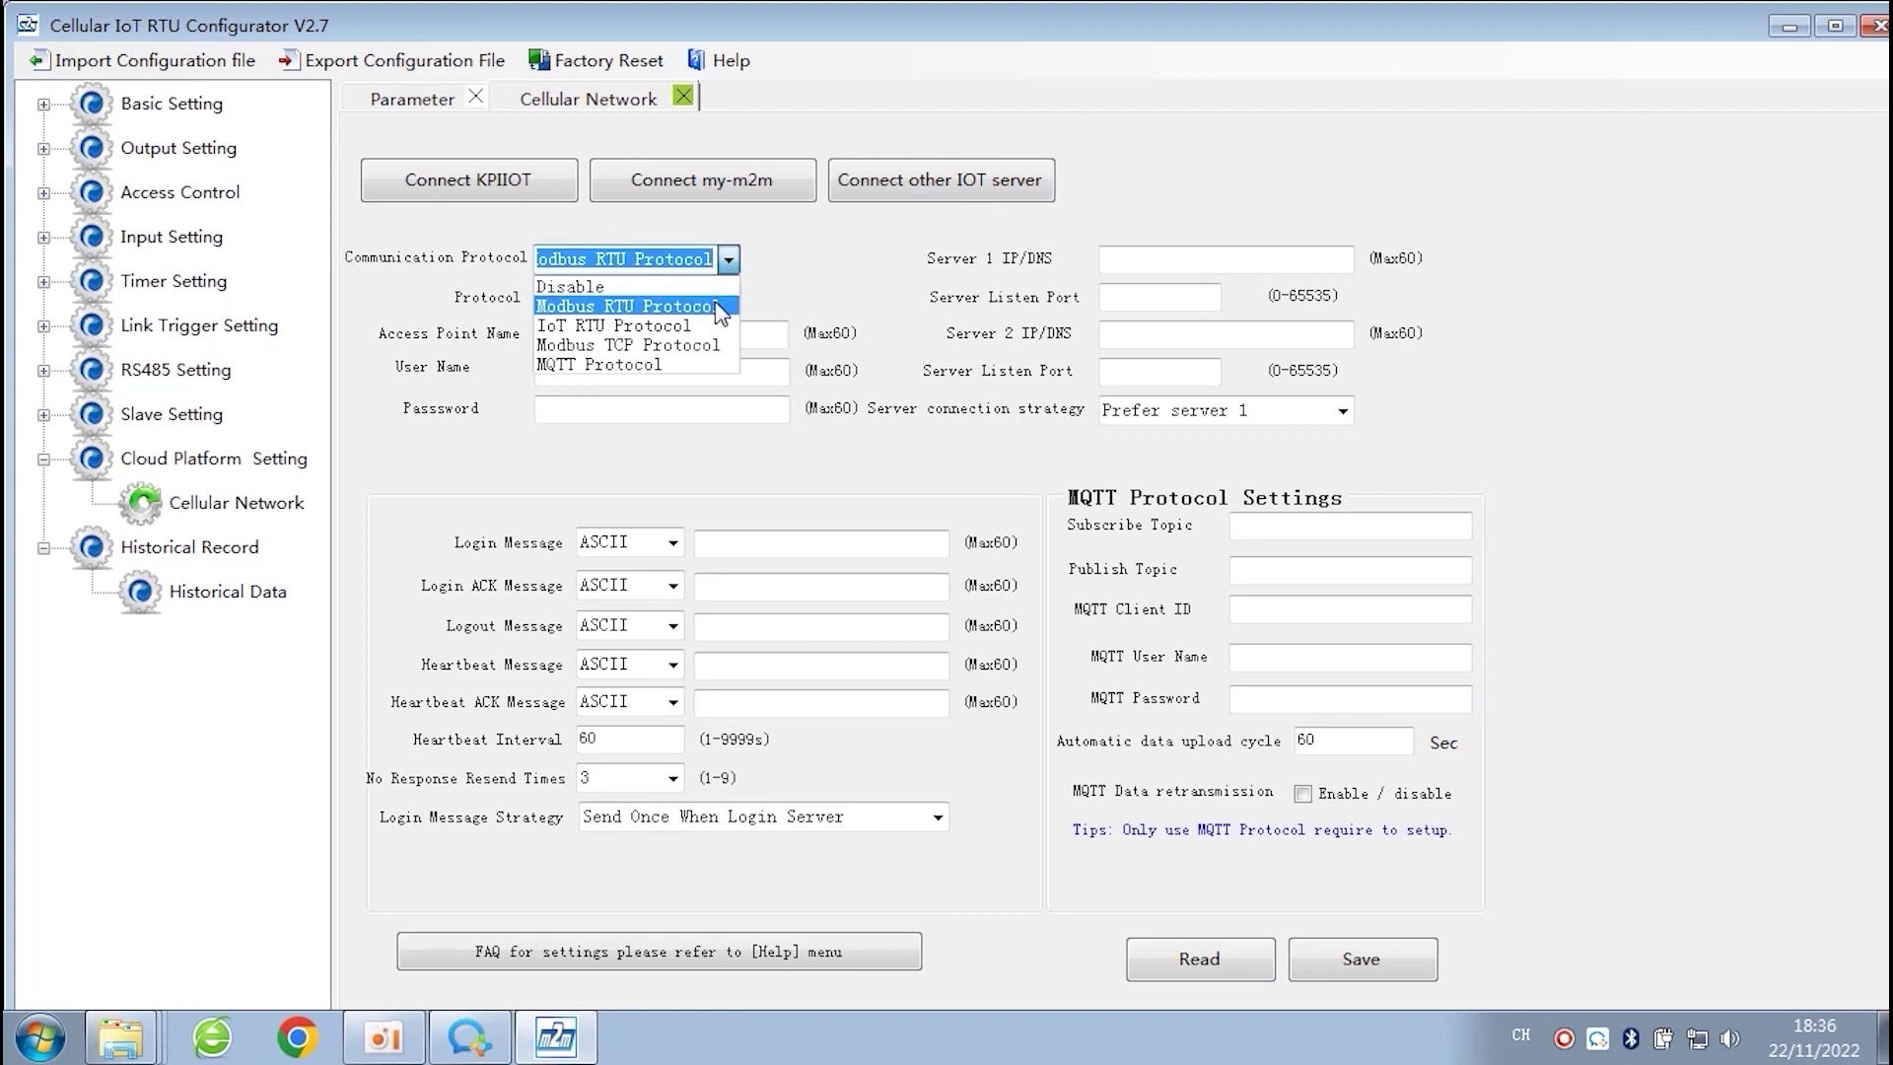
left_click(723, 308)
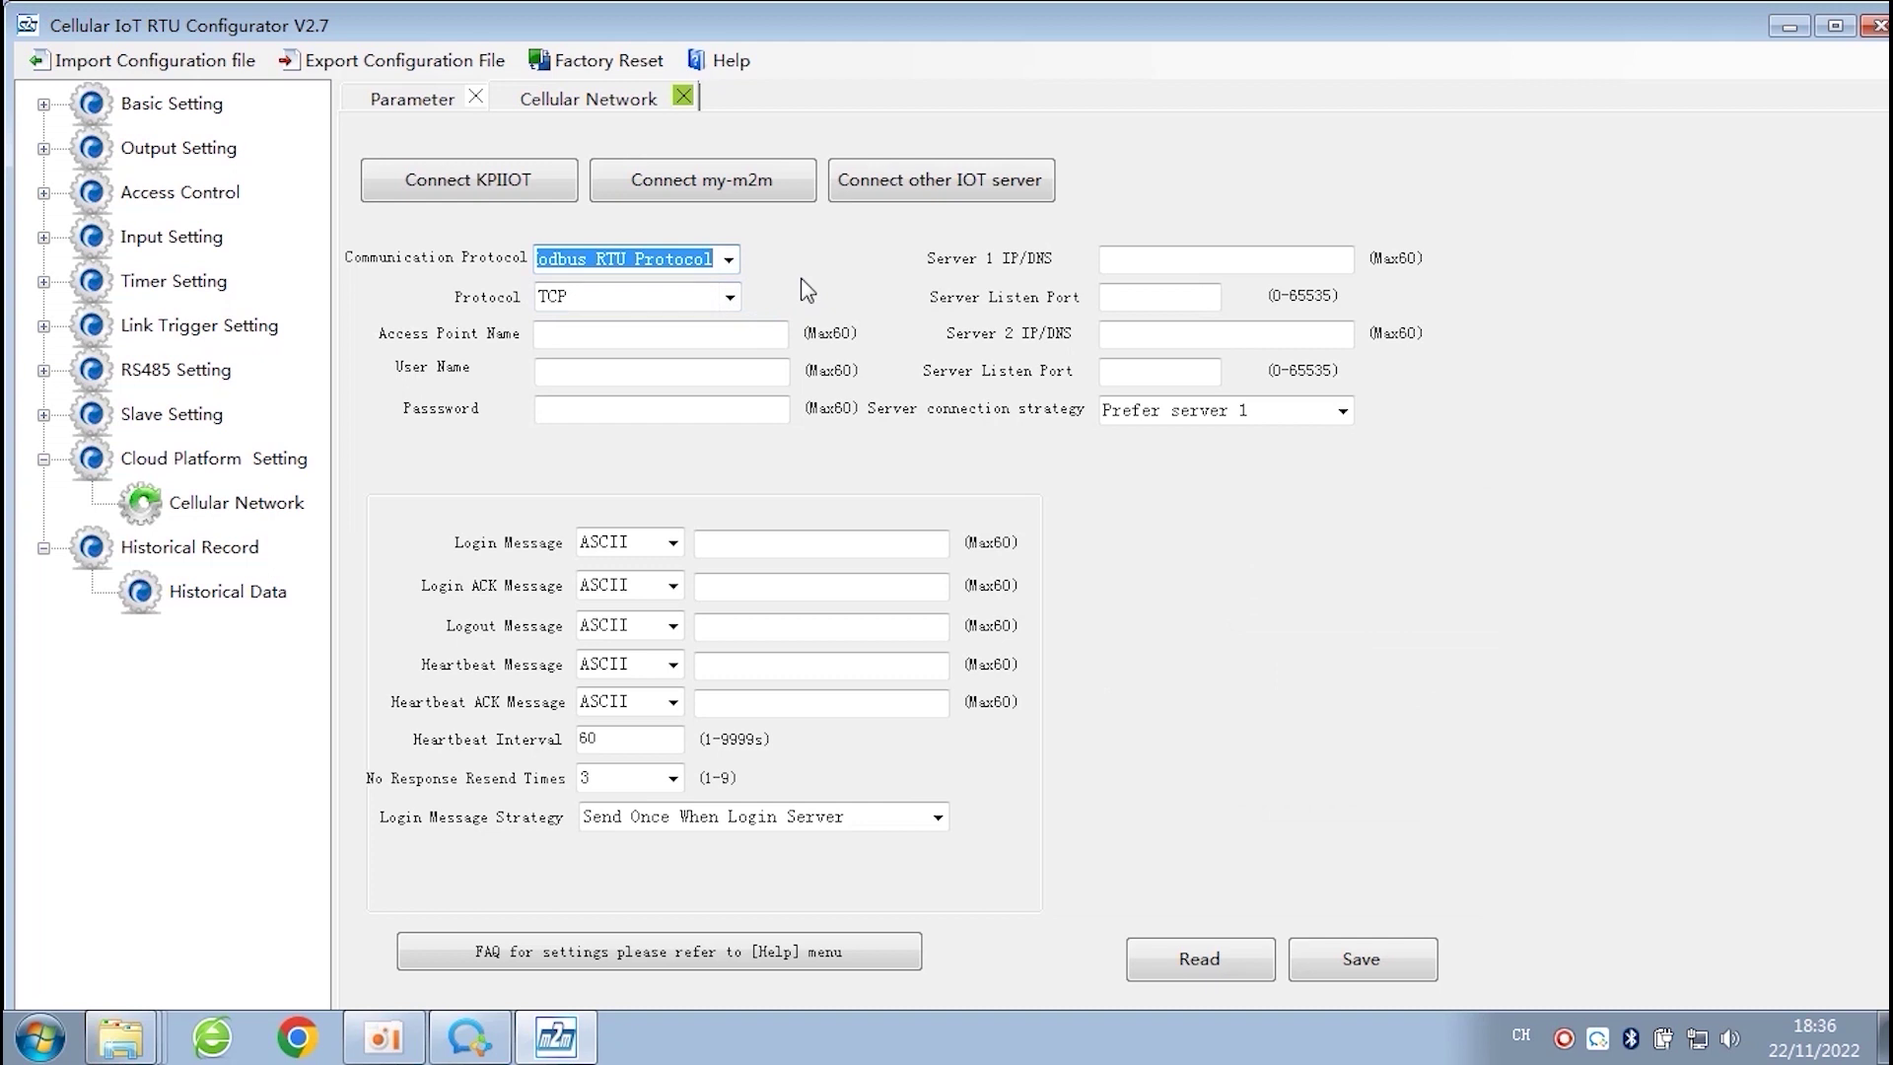
- Switch to MQTT Protocol to view its settings and return the communication protocol to Modbus RTU Protocol
left_click(729, 263)
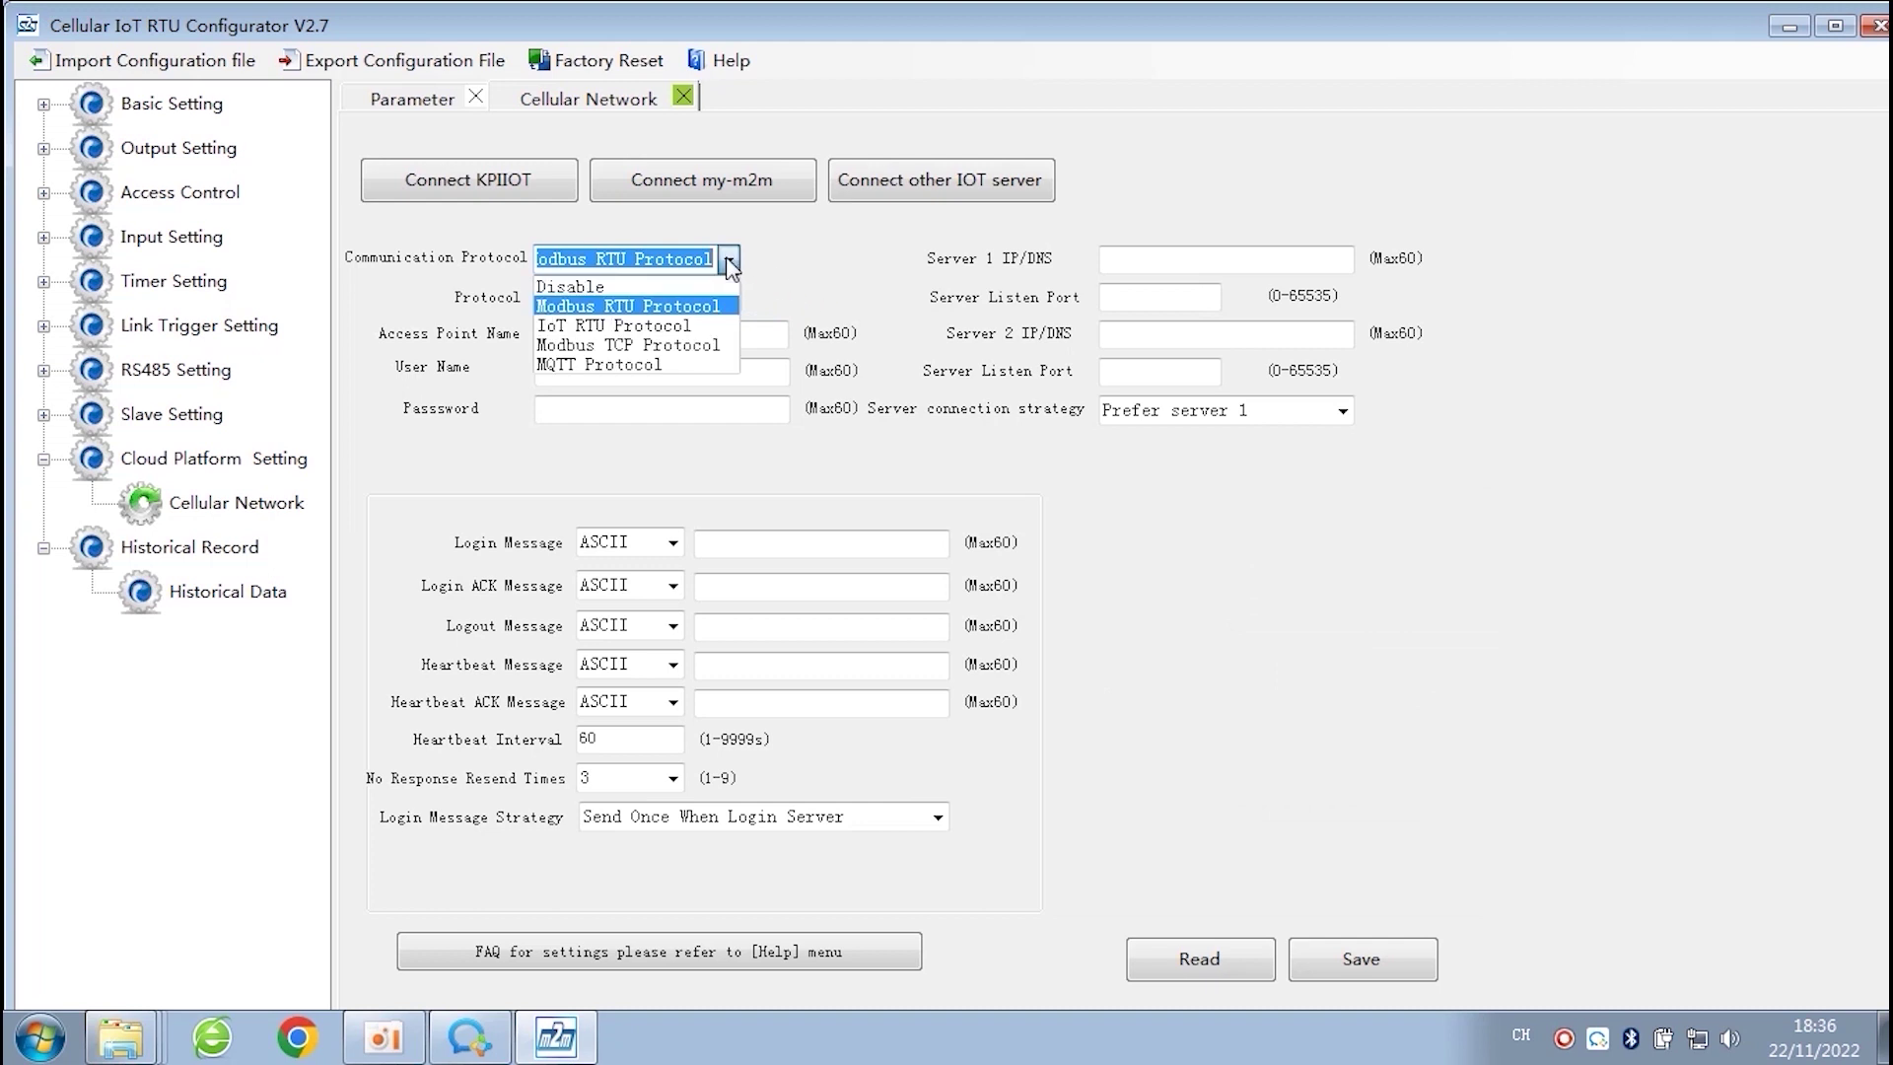
left_click(682, 365)
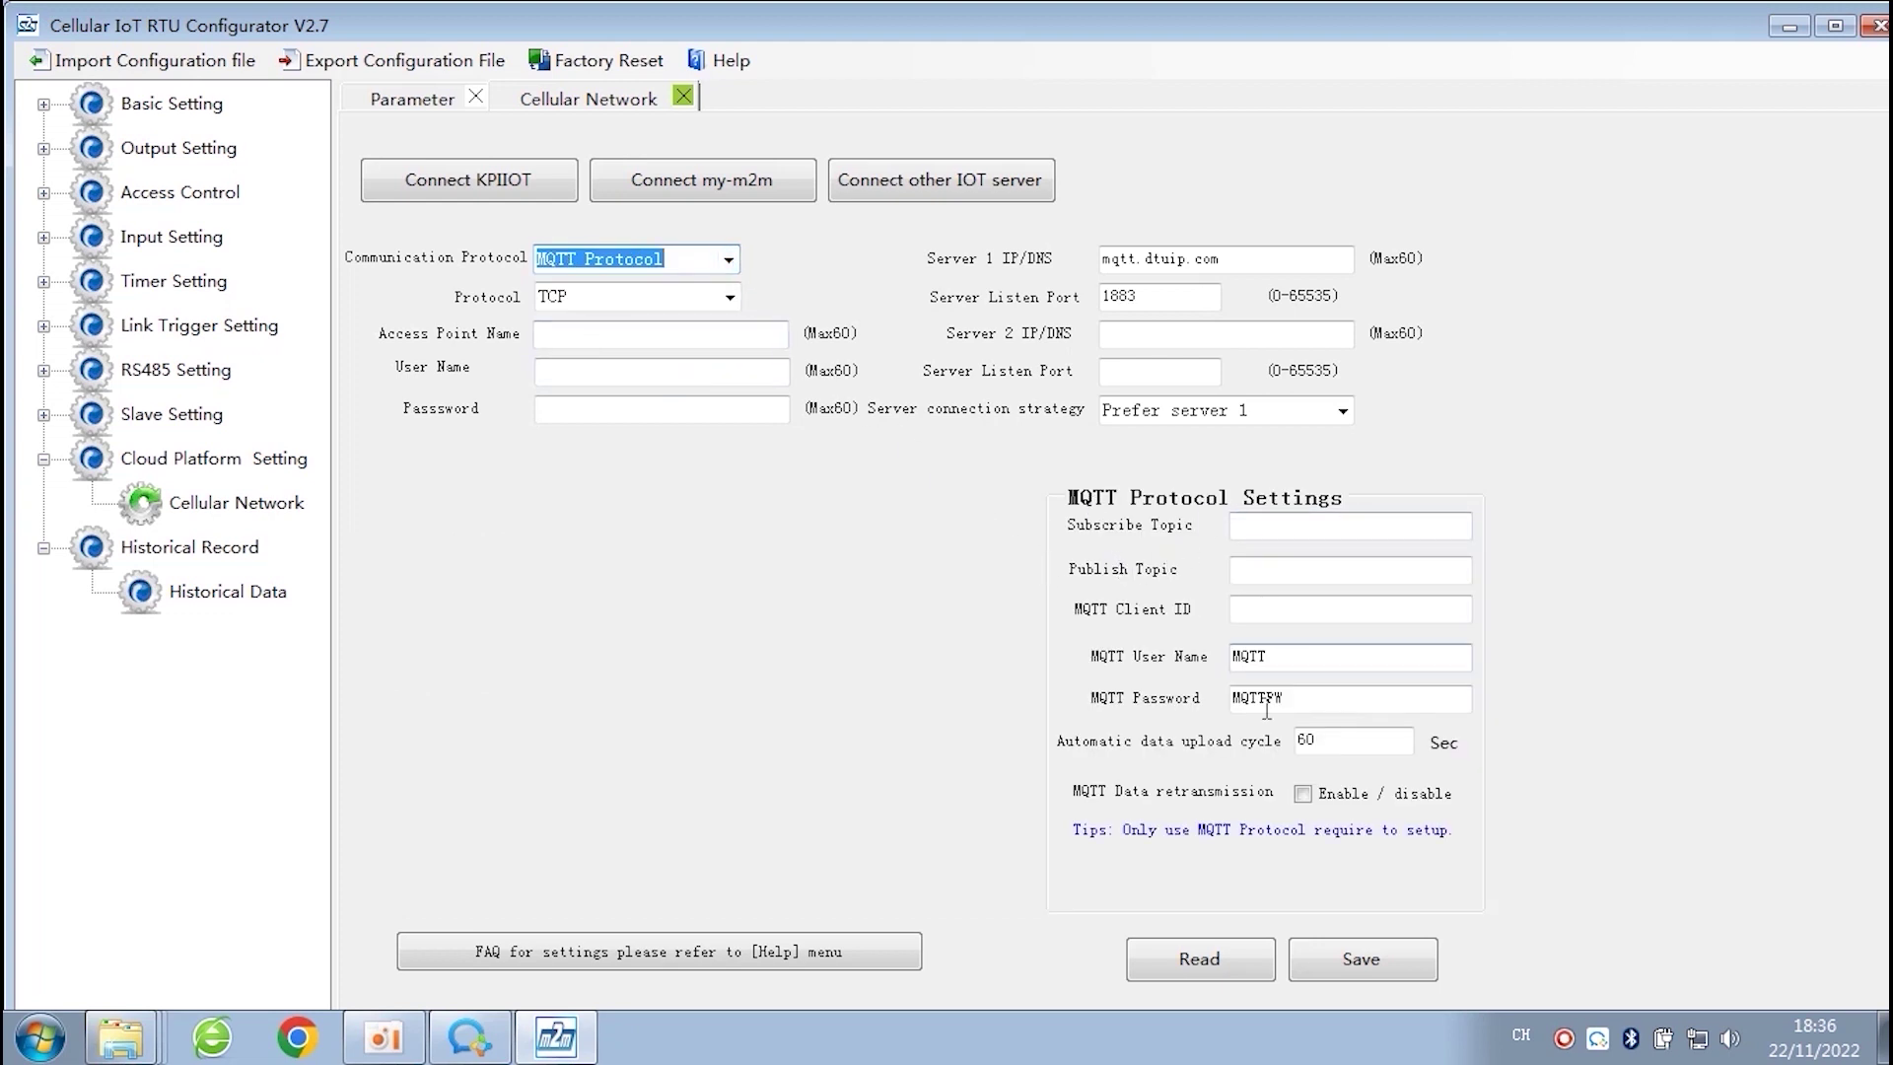
left_click(728, 261)
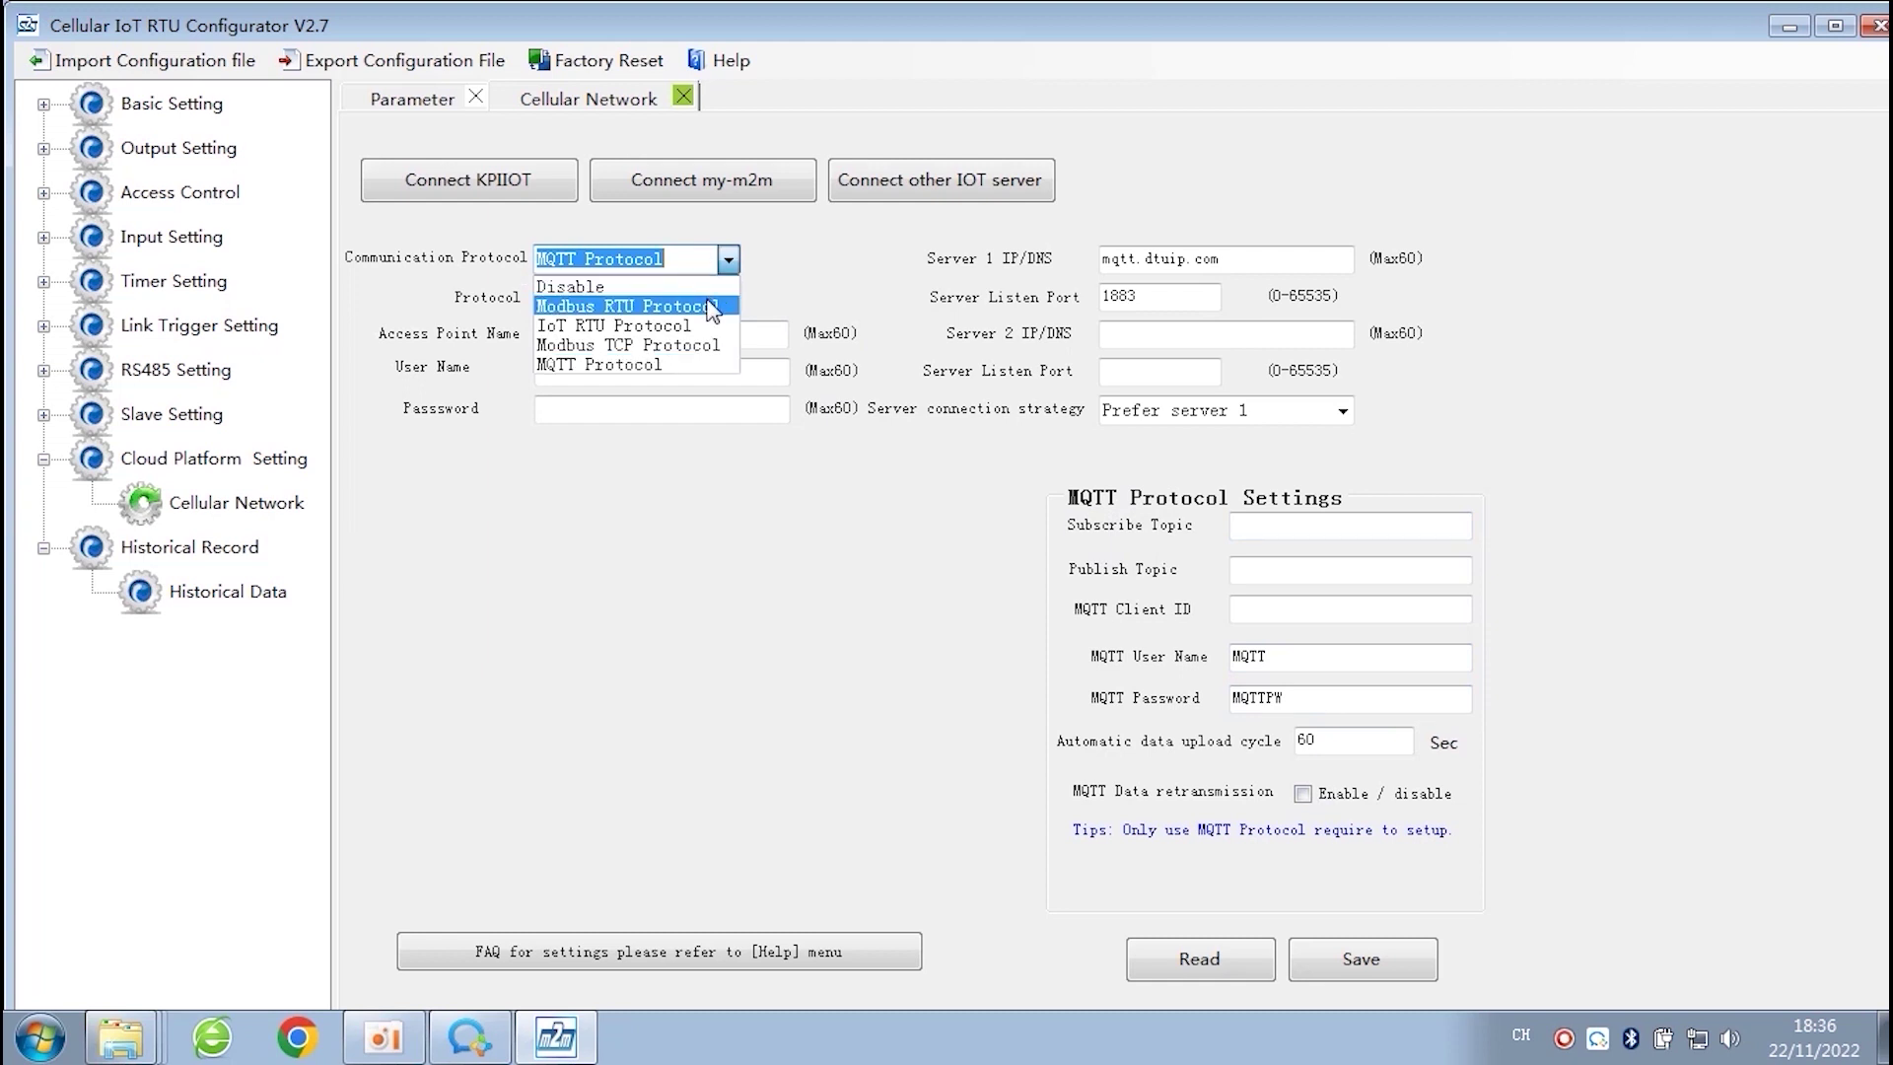
left_click(712, 307)
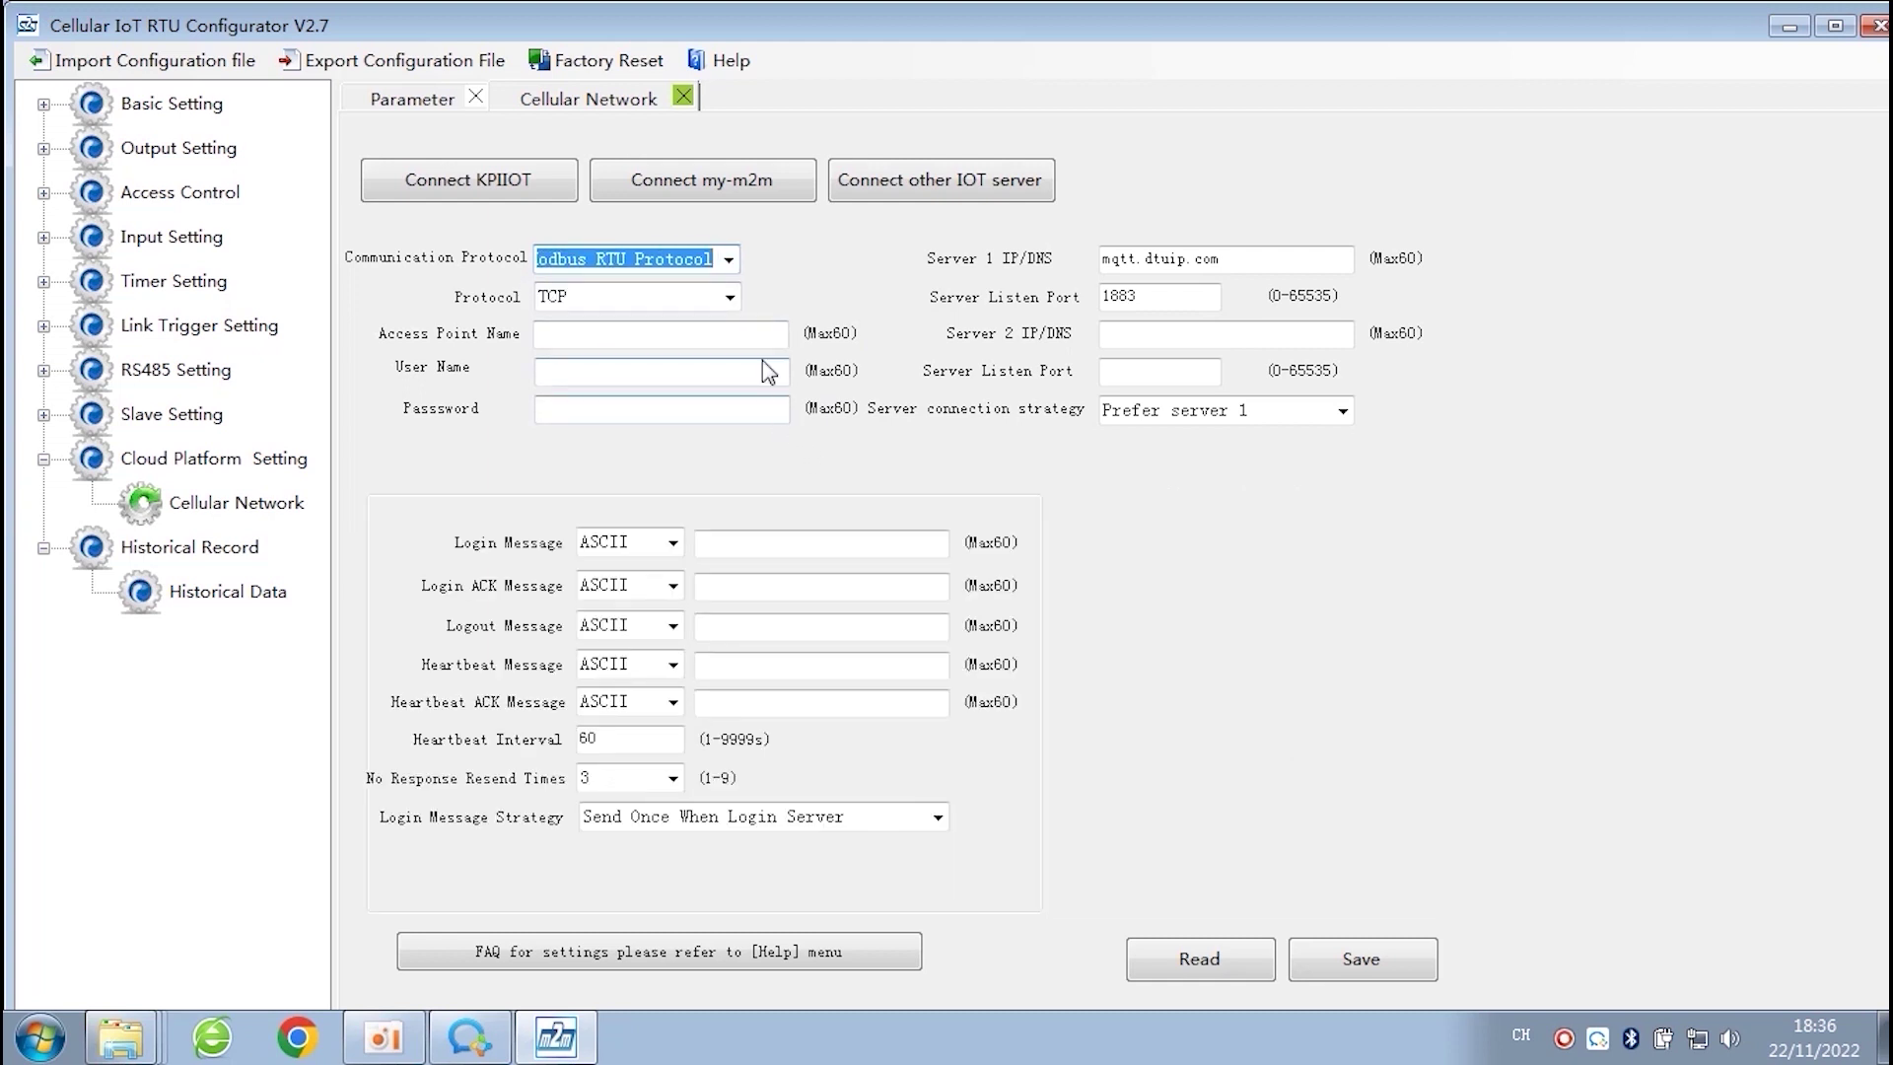
- Set the protocol to TCP and go through the access point name, user name and password fields
left_click(731, 297)
left_click(727, 323)
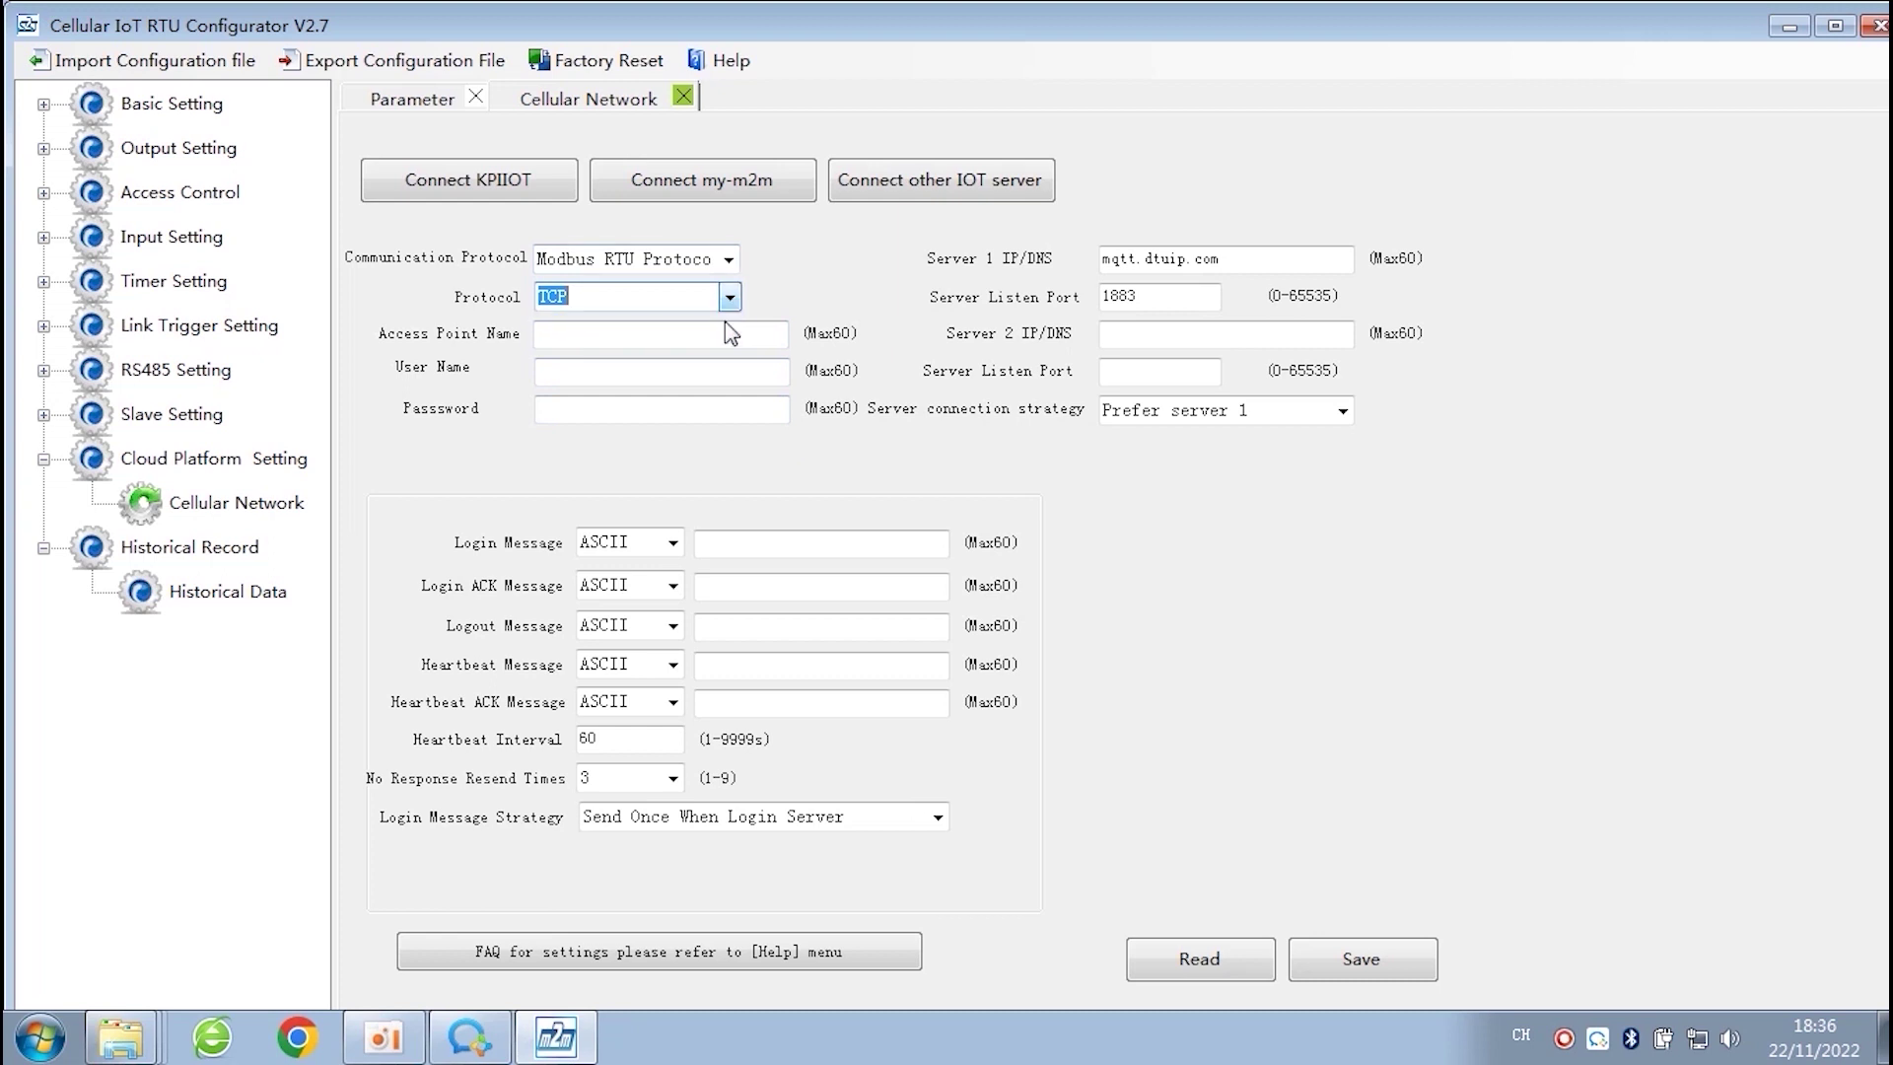
left_click(717, 332)
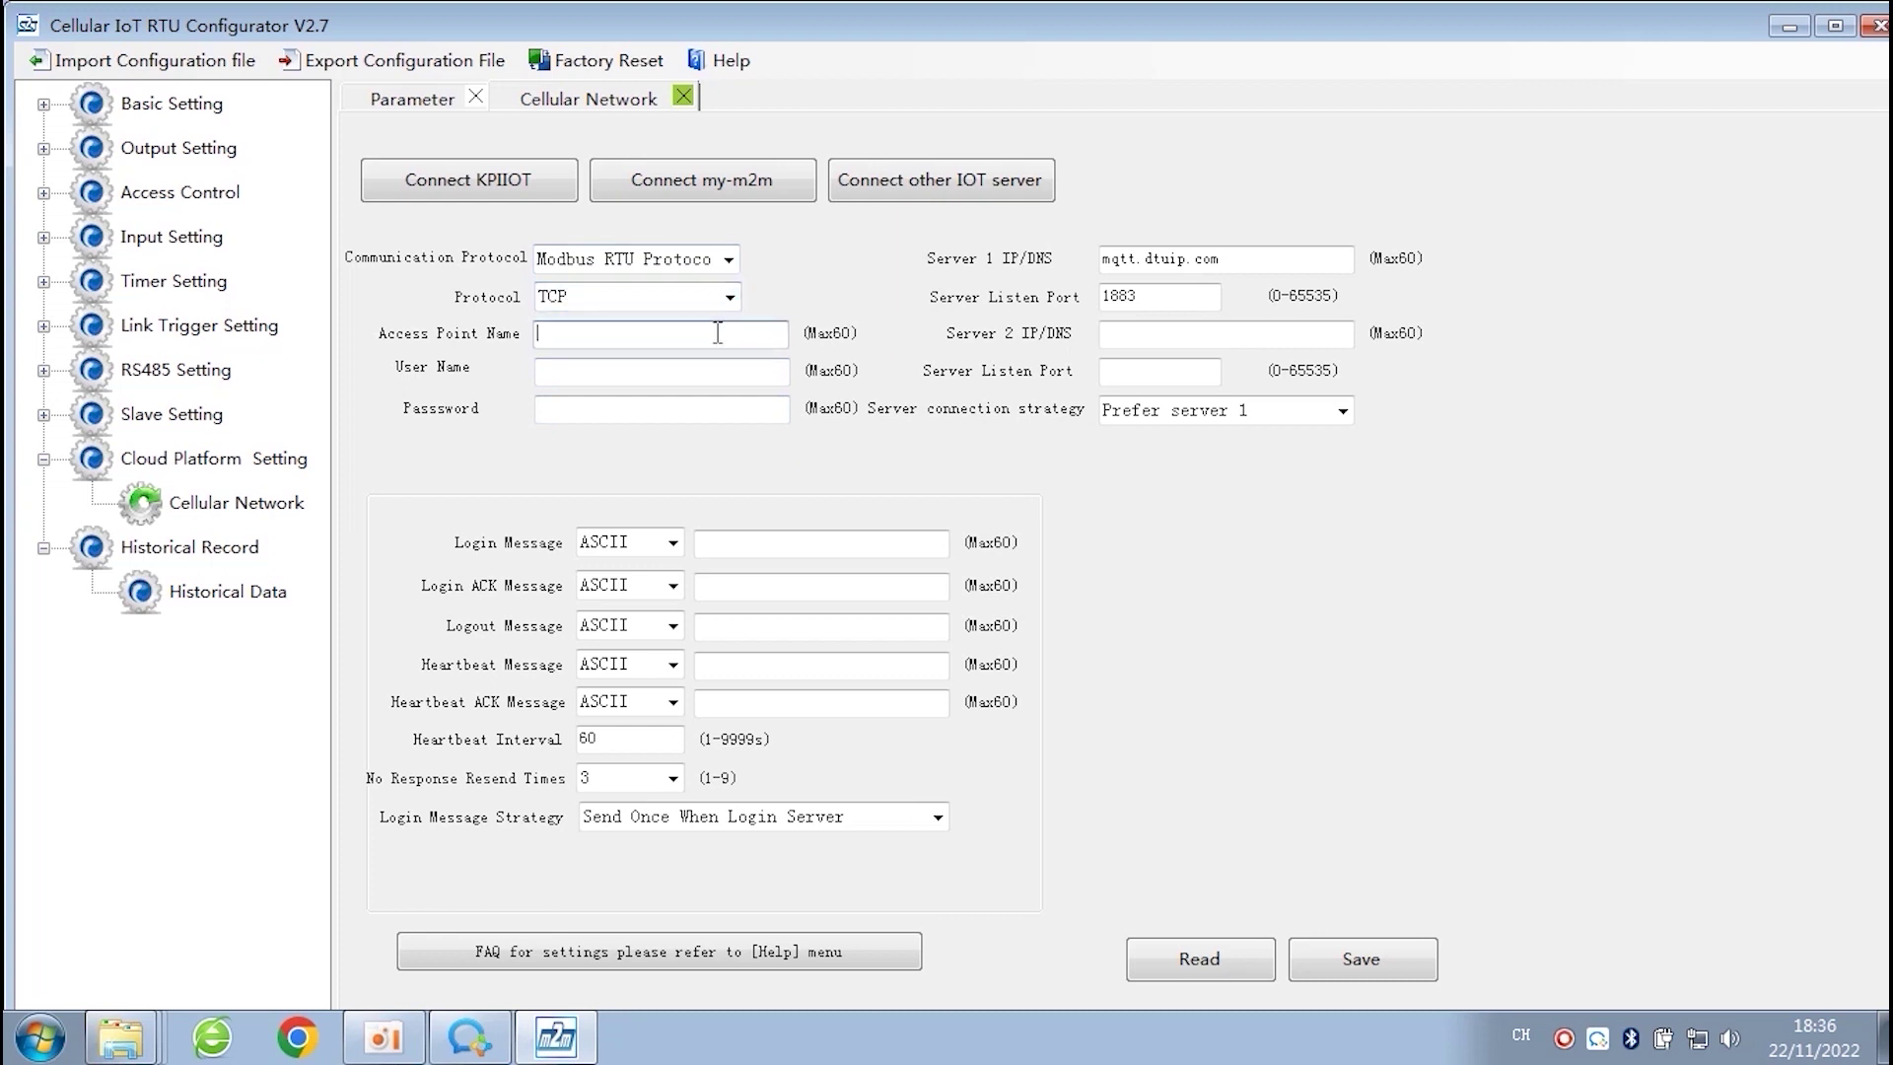
left_click(636, 406)
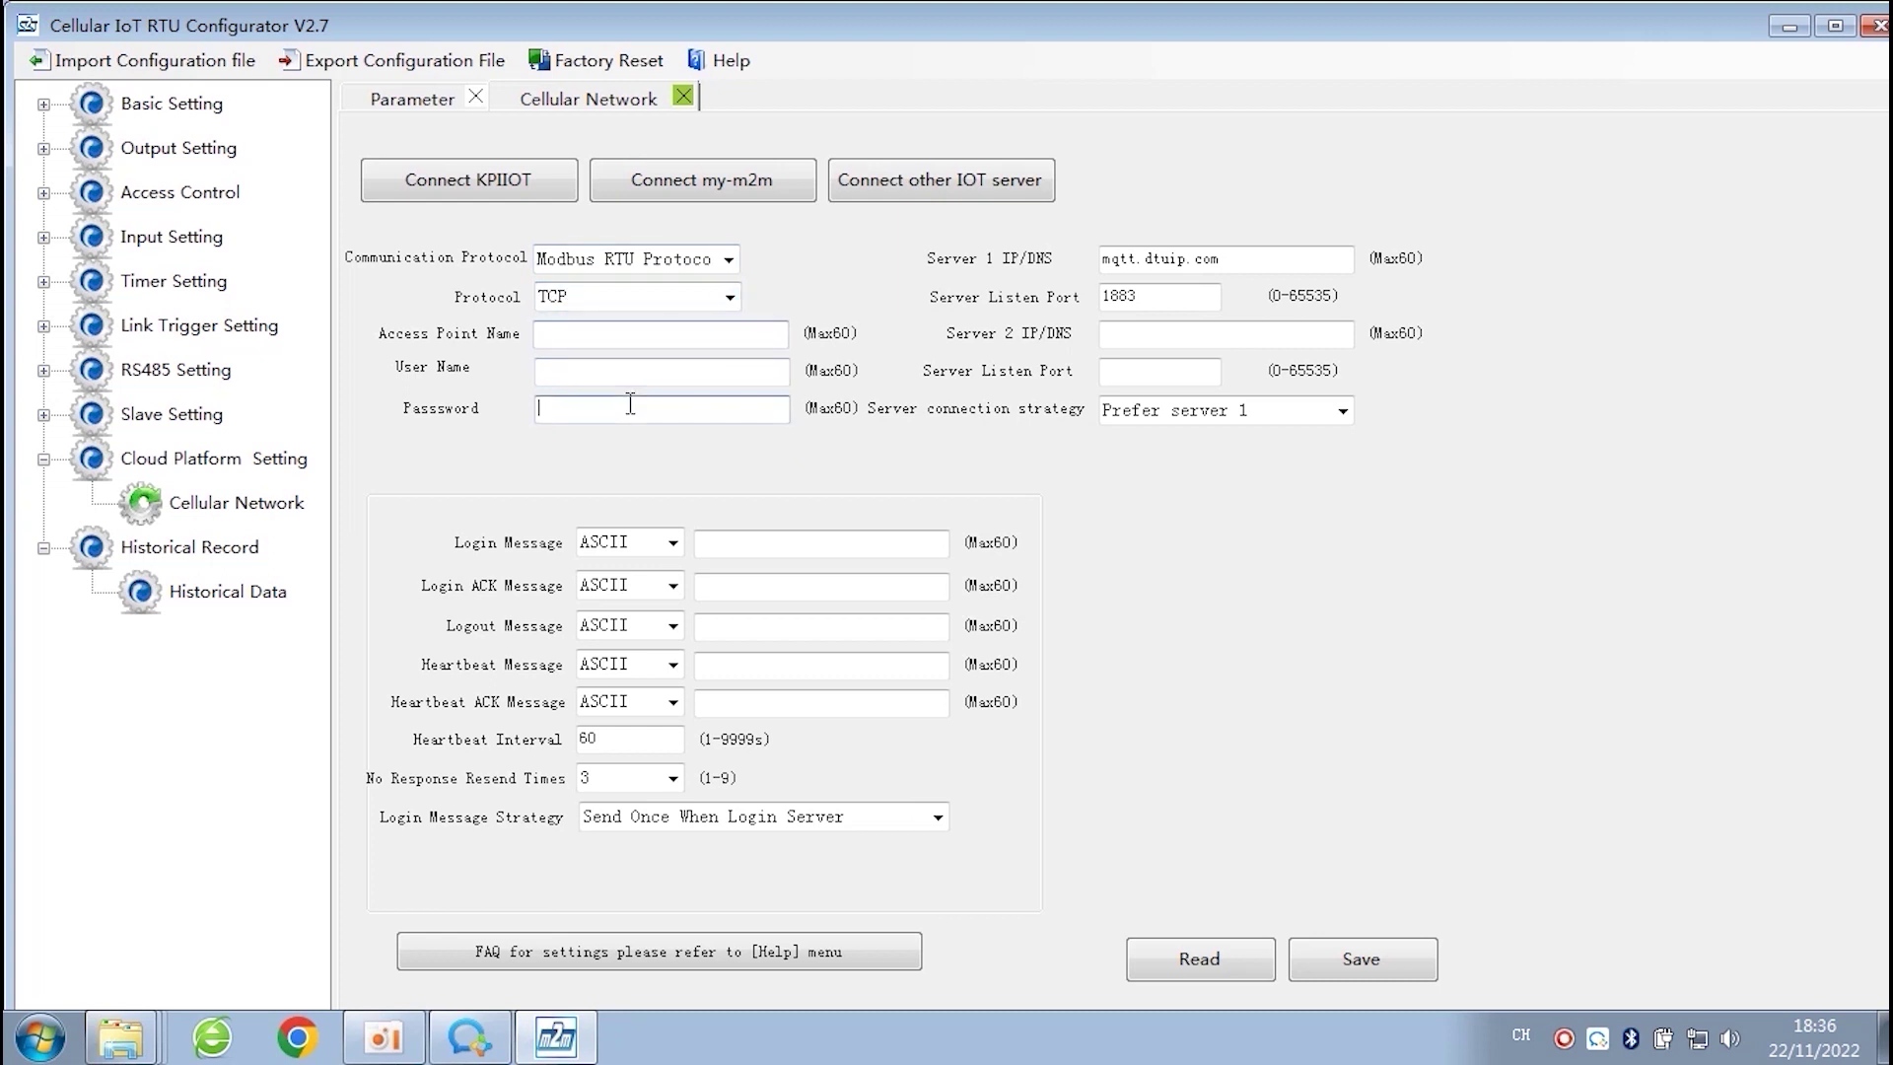
left_click(635, 336)
left_click(636, 372)
left_click(634, 408)
- Set the Server 1 address to modbus.dtuip.com and its listen port to 6651
left_click_drag(1252, 259, 1051, 260)
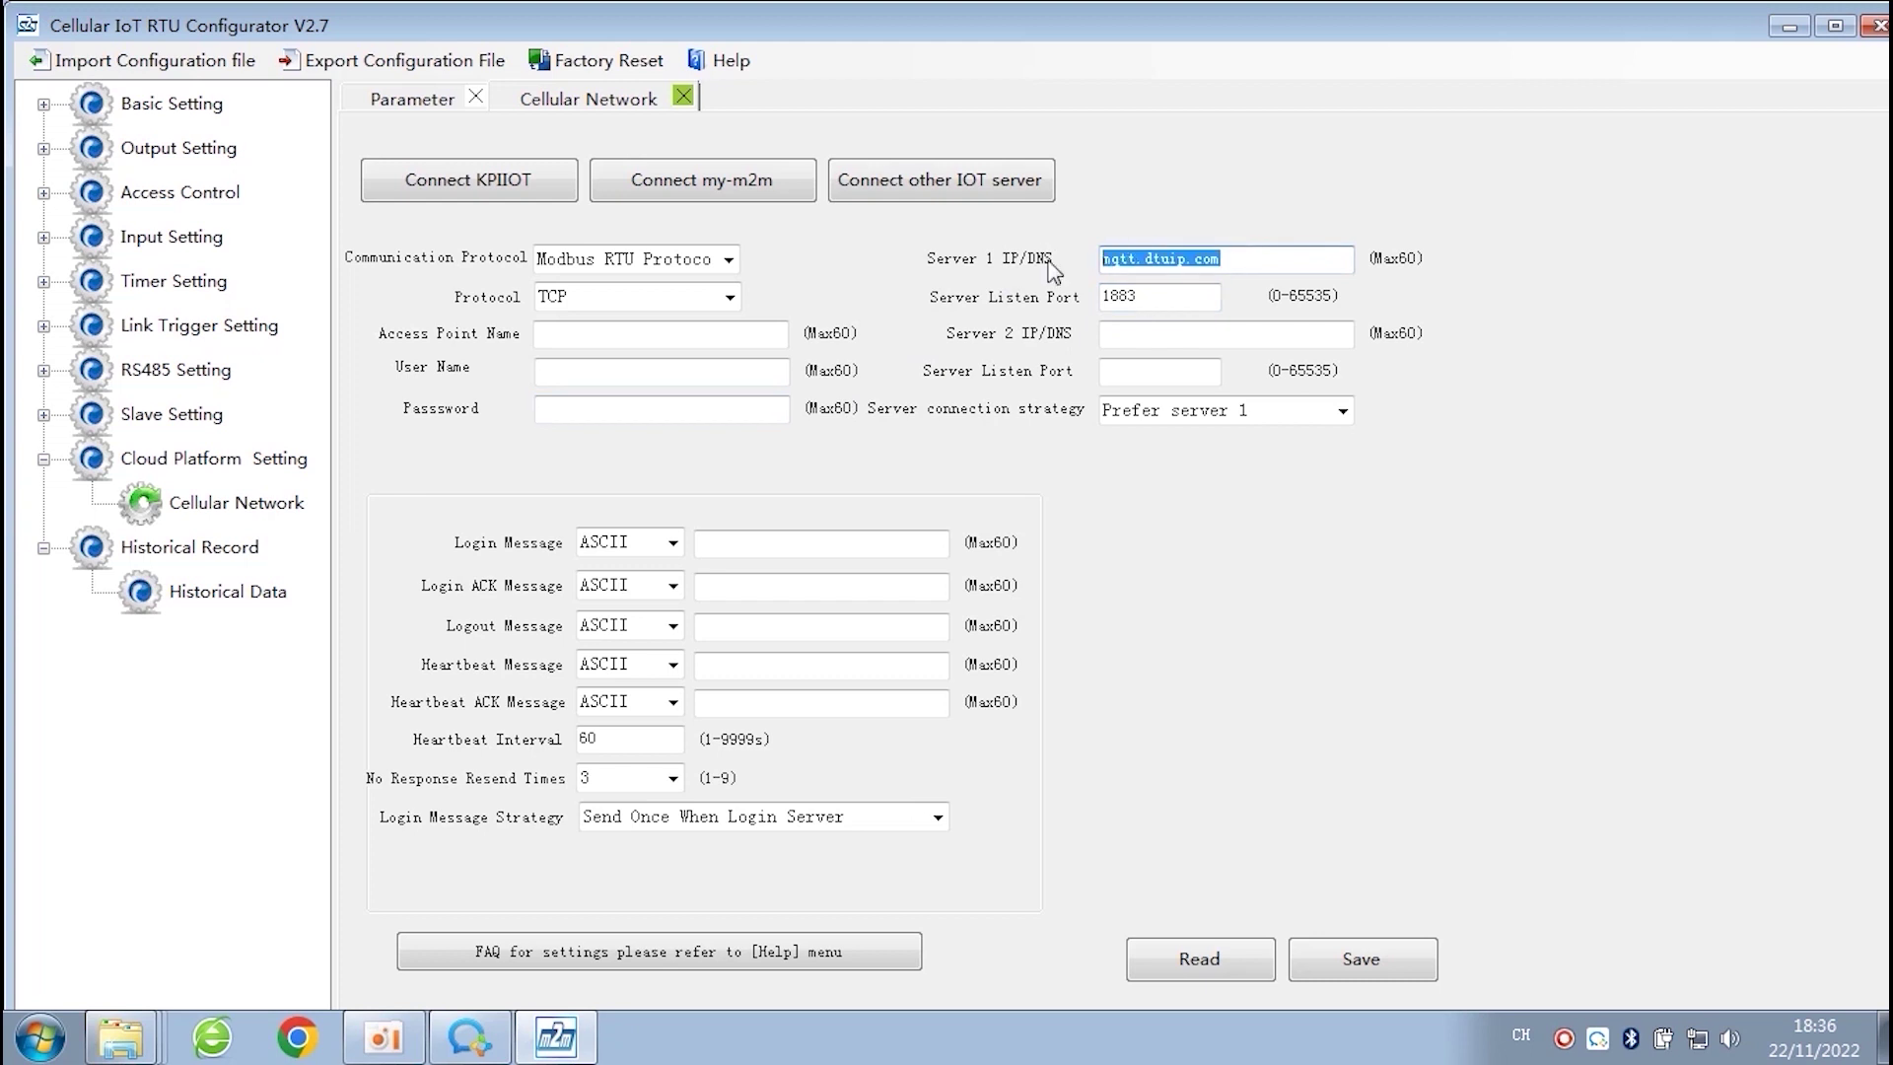
type("mod")
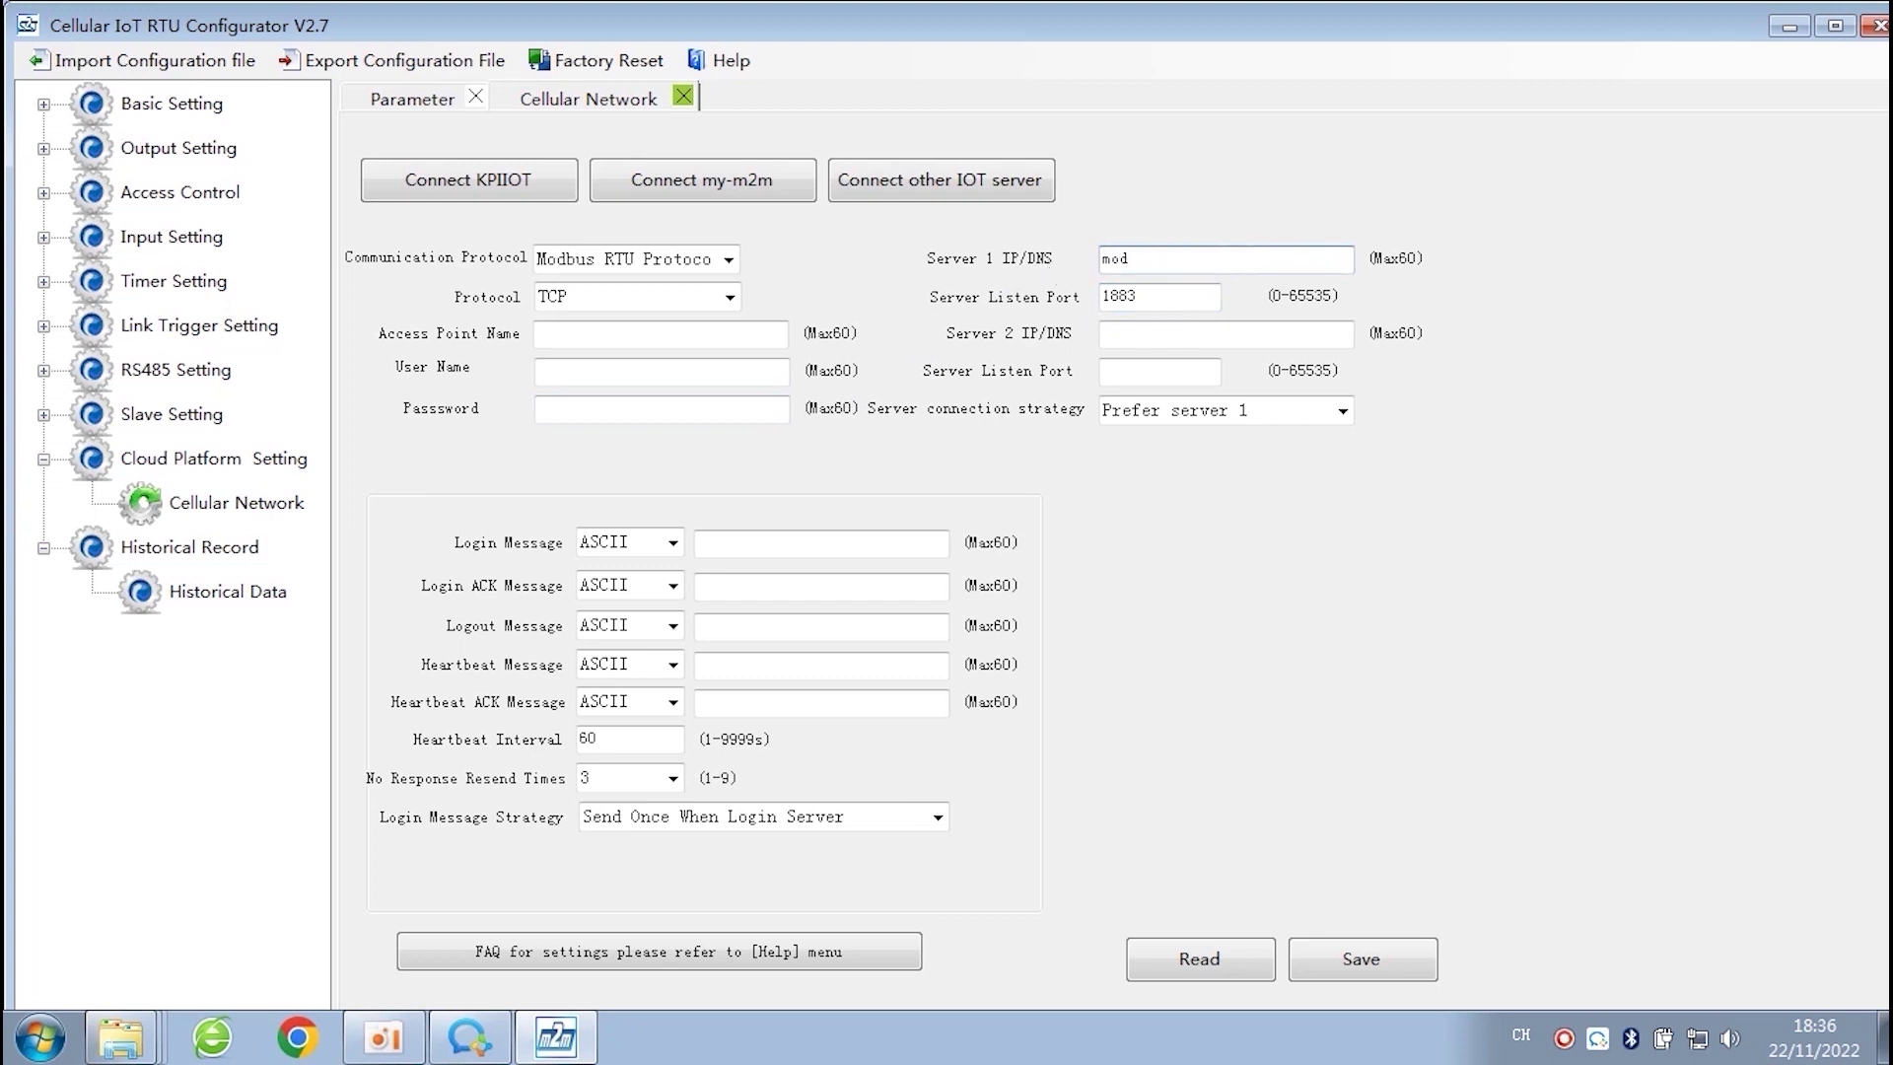
type("us=")
key("BackSpace")
key("BackSpace")
key("BackSpace")
type("bus.dtuip.com")
key("Tab")
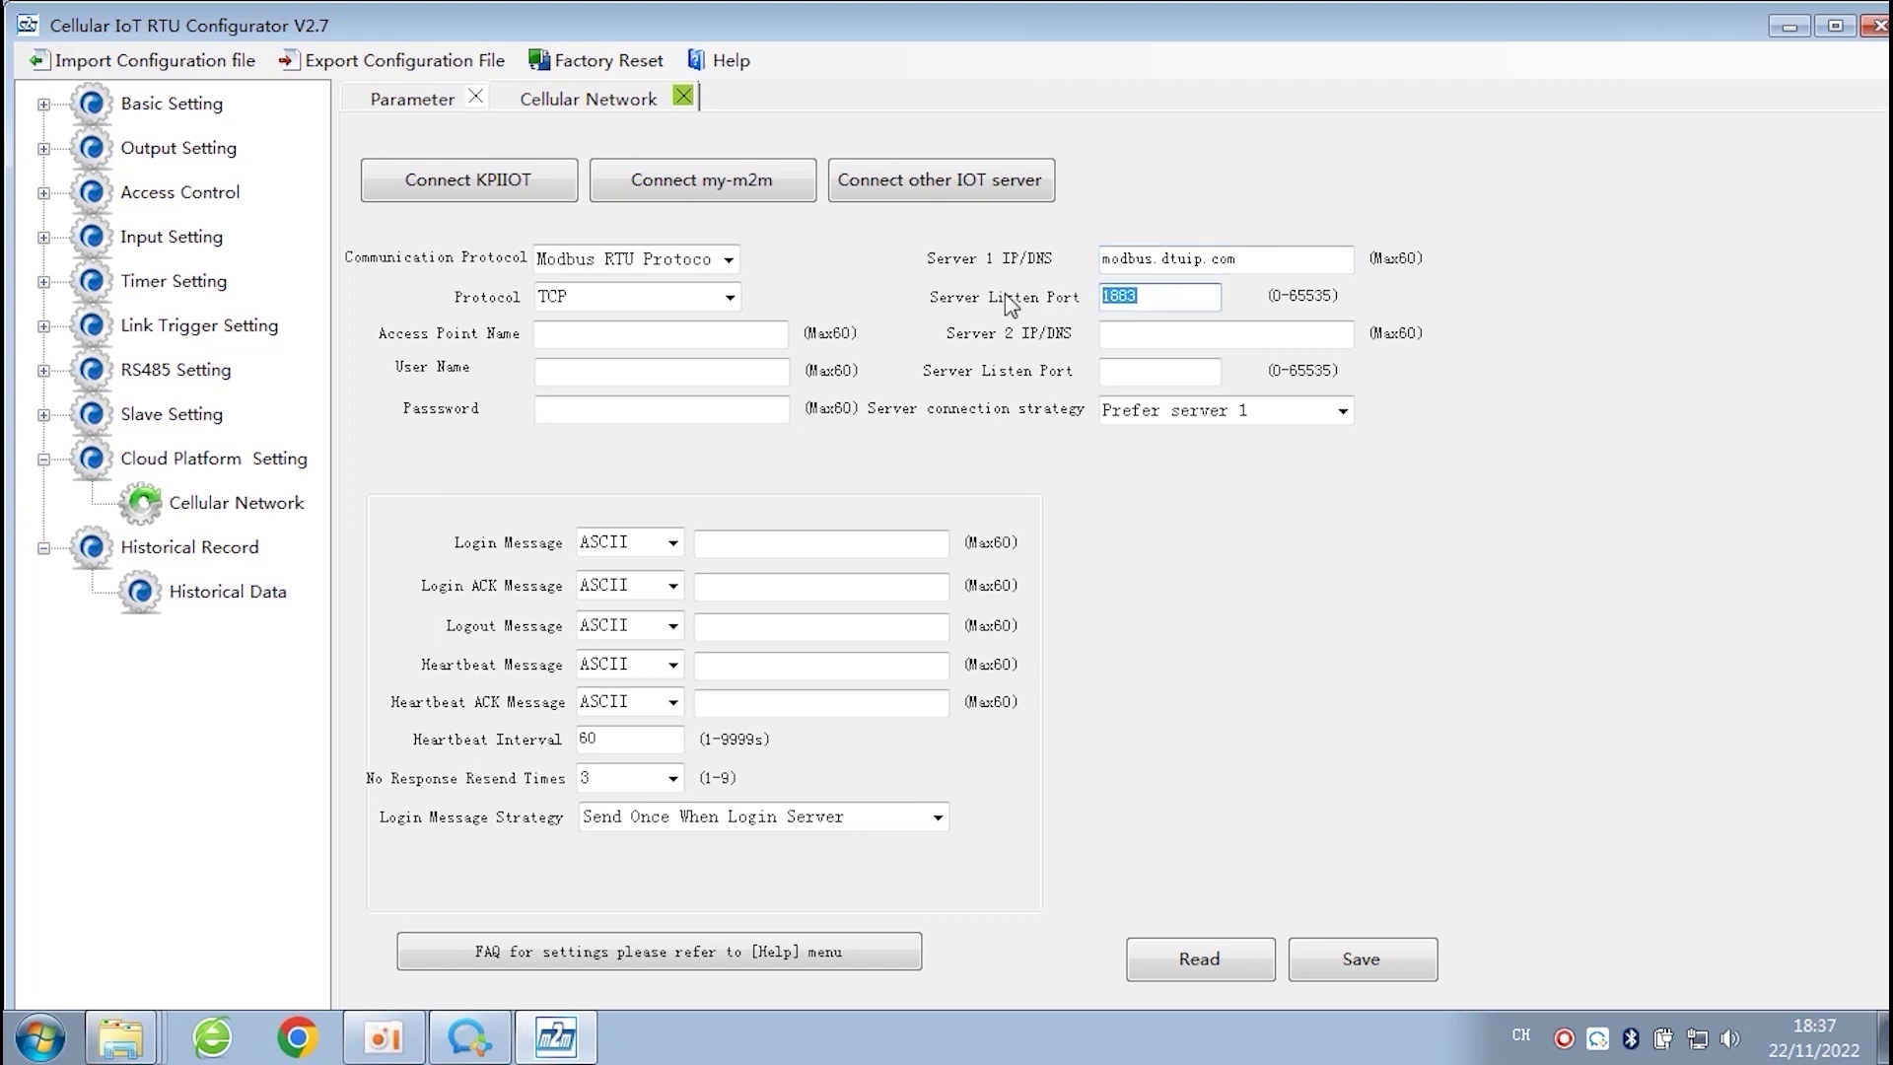
type("6651")
left_click(1299, 261)
left_click(1184, 335)
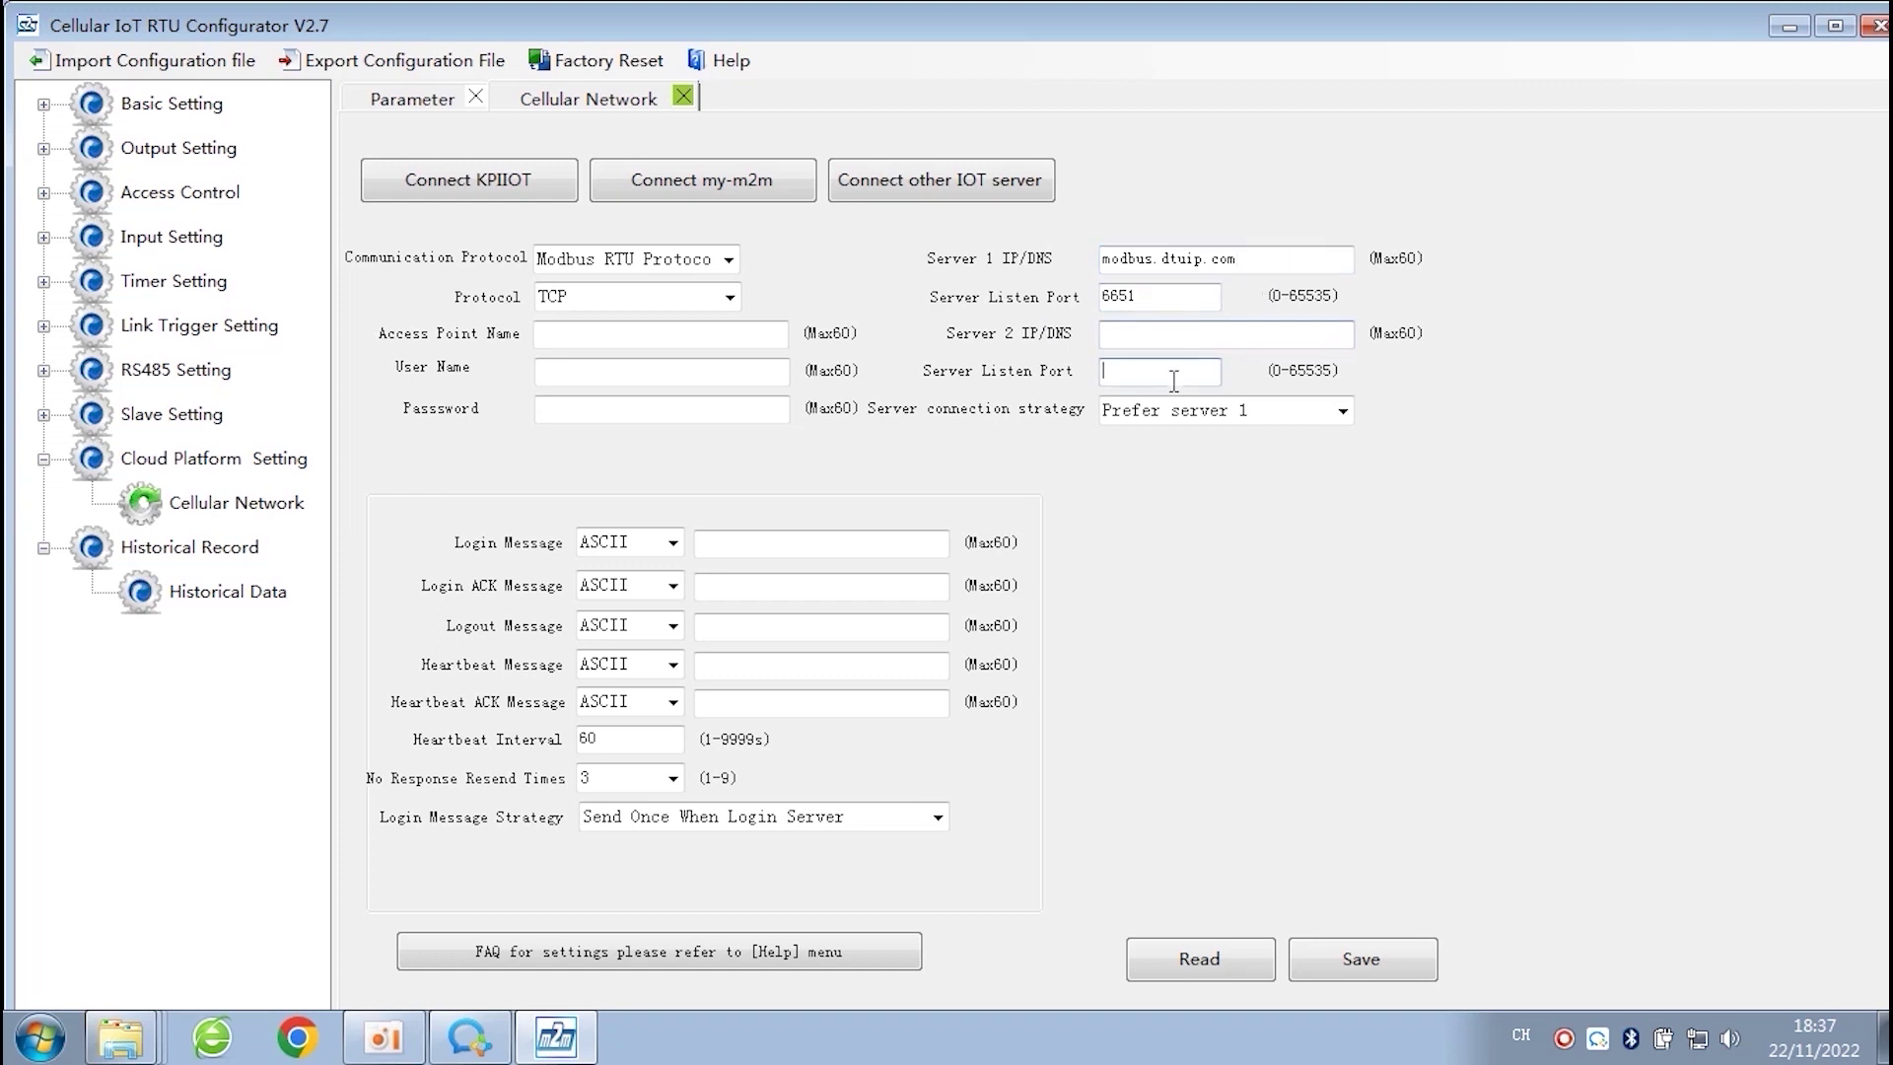
left_click(1257, 258)
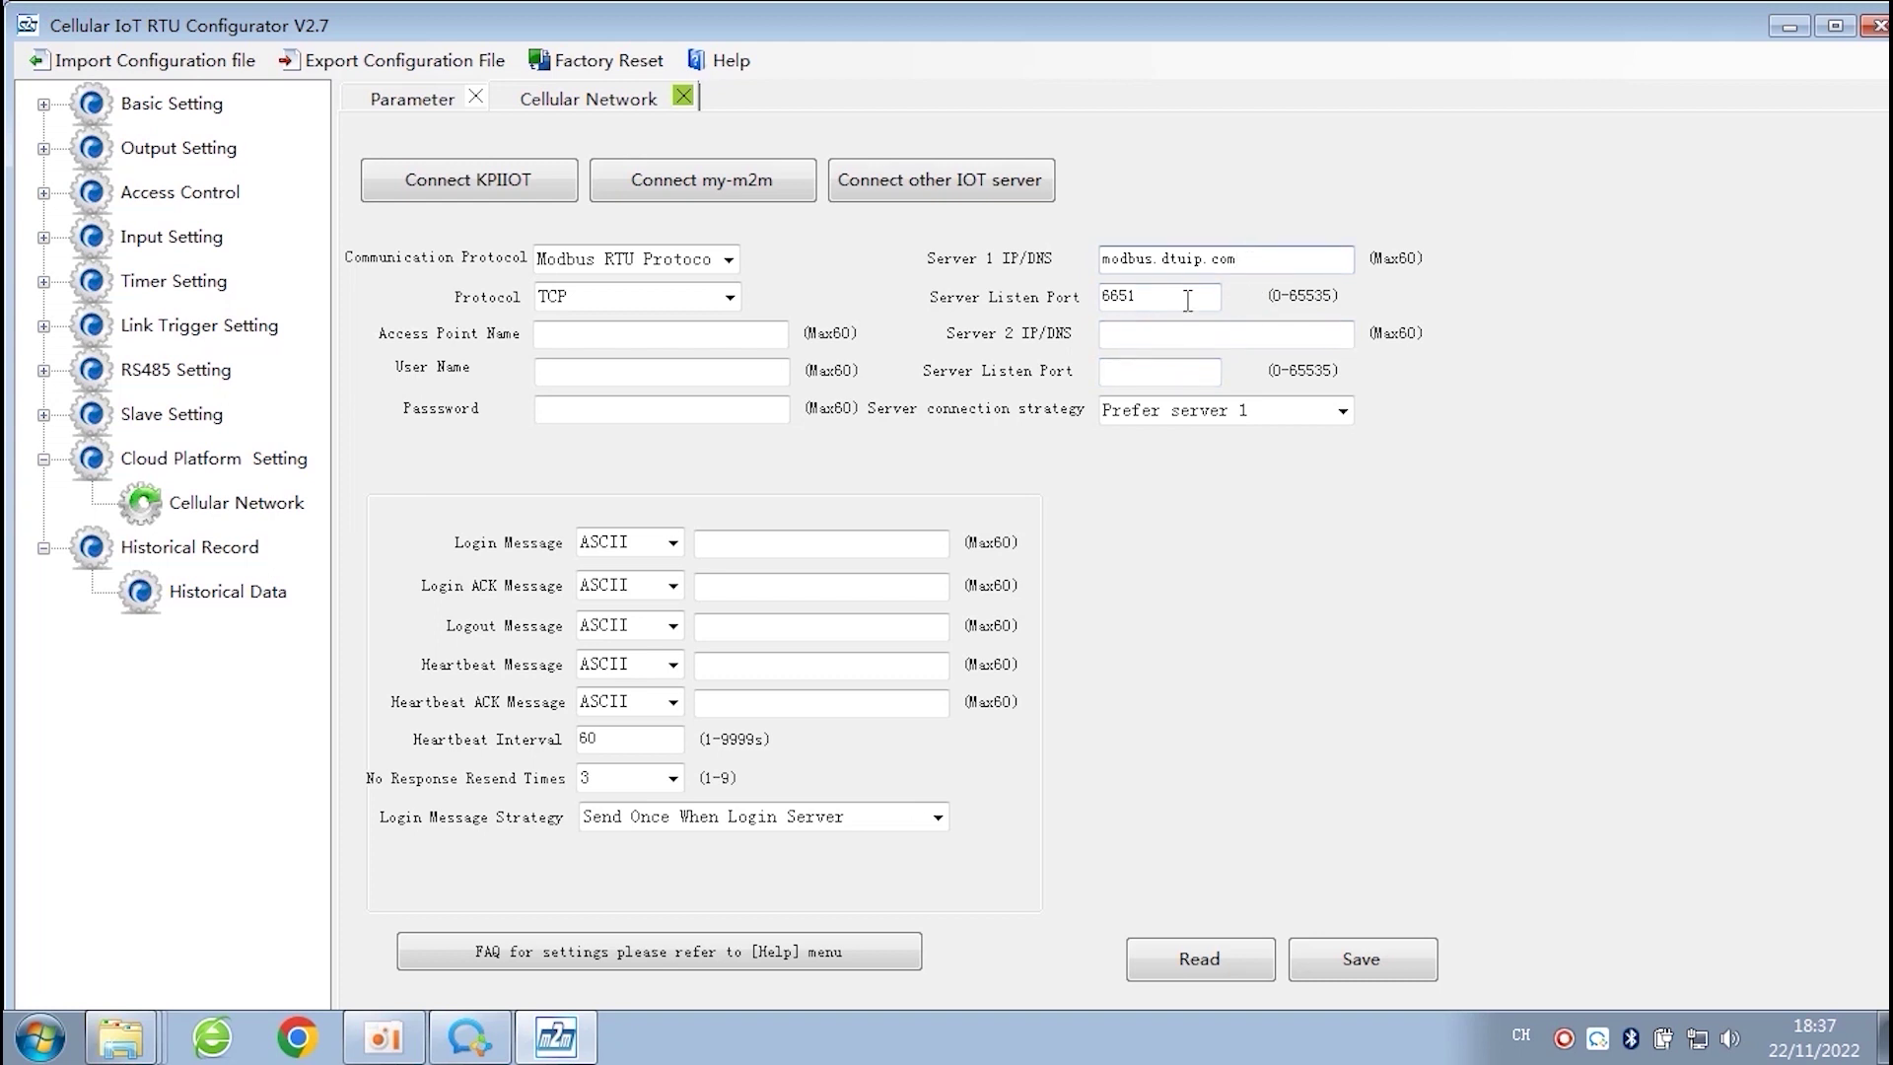
left_click(1189, 330)
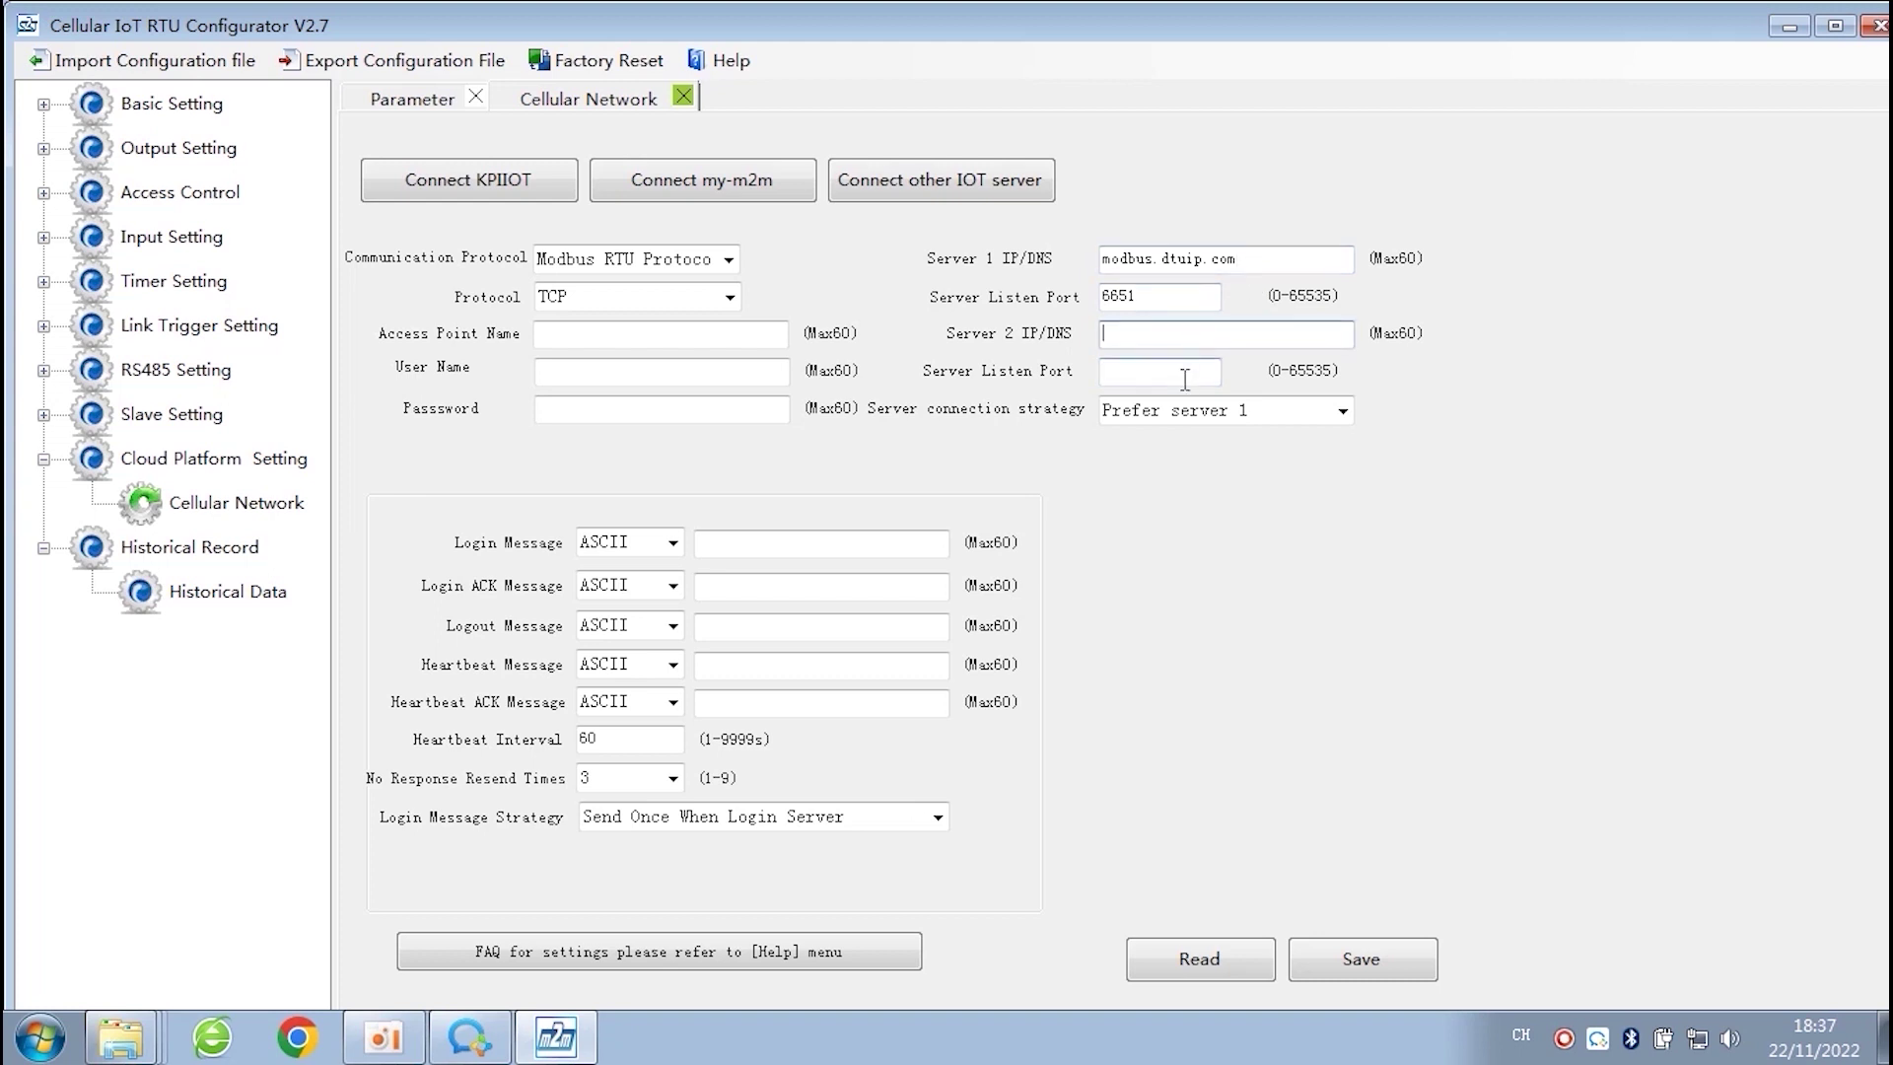
left_click(1184, 379)
left_click(1210, 338)
left_click(1192, 372)
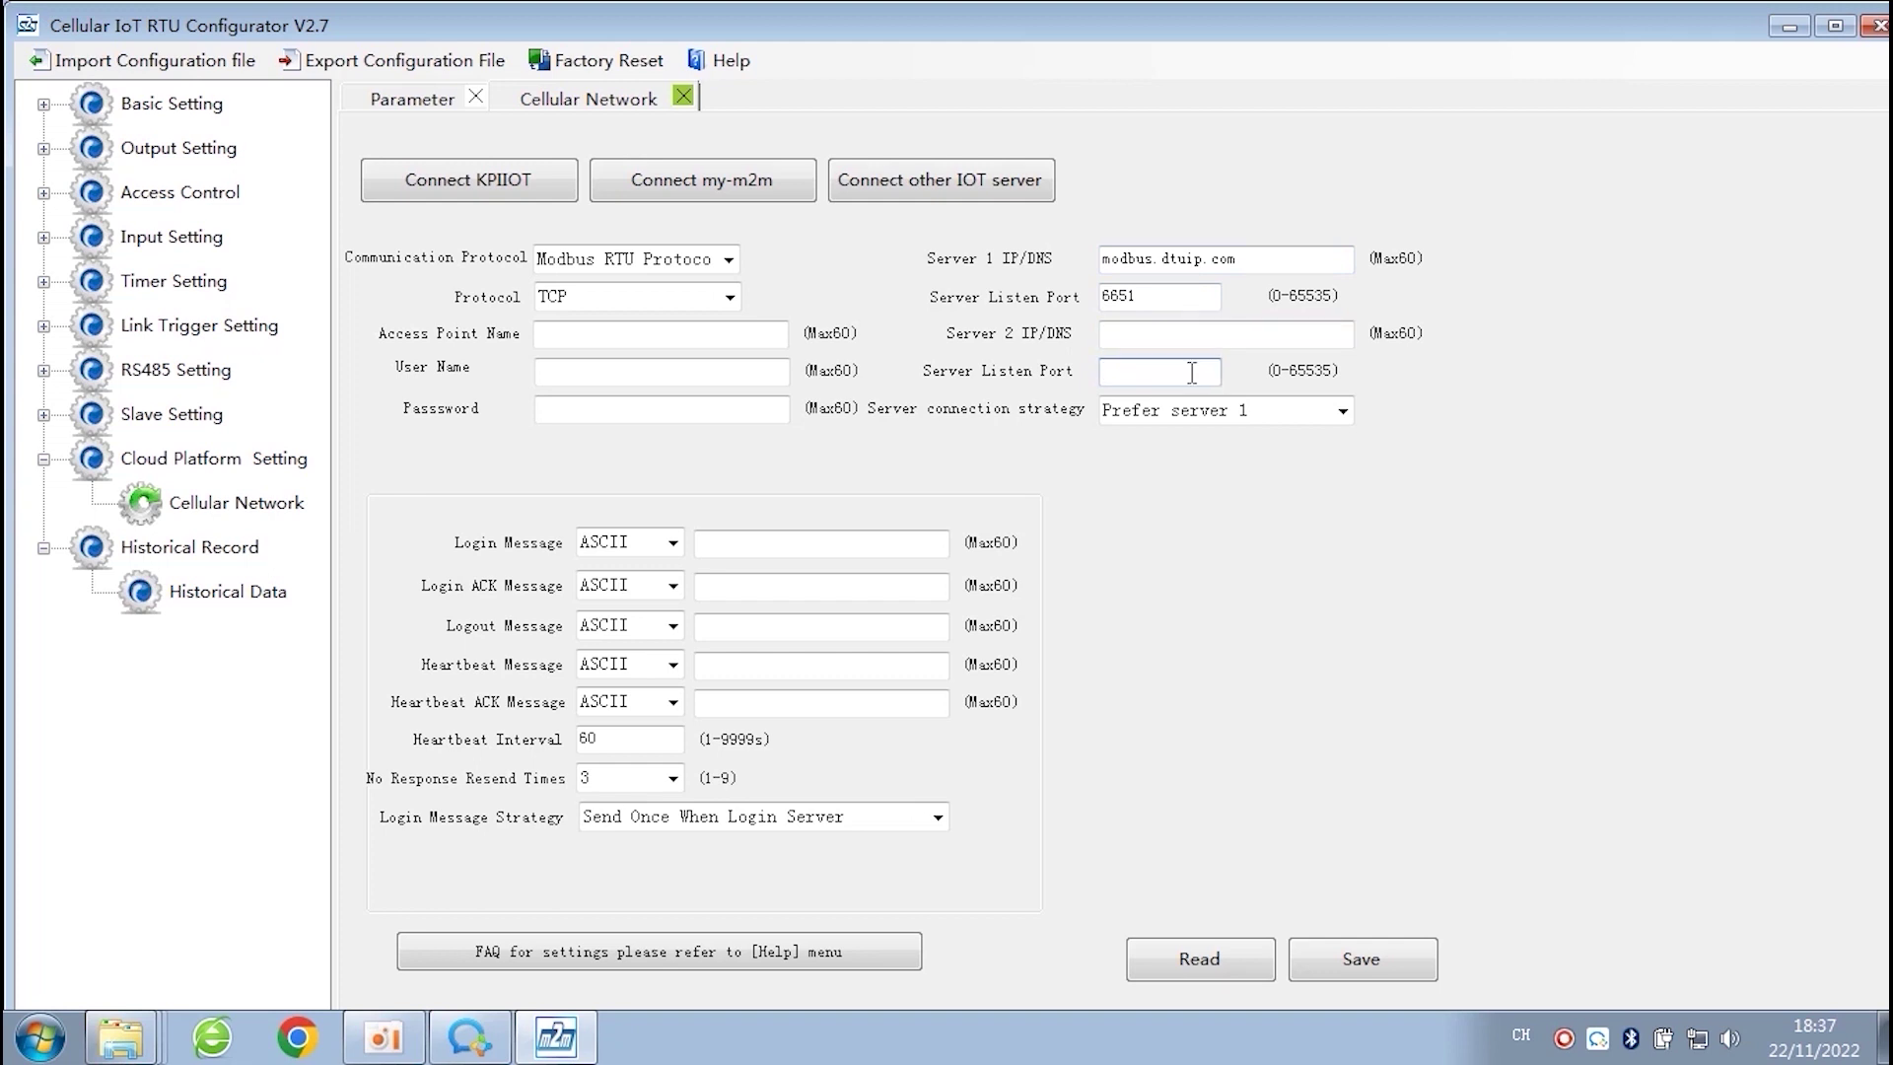
- Enter ABCDEFGHIJK as the ASCII login message, leaving the login ACK message empty
left_click(780, 540)
type("AB")
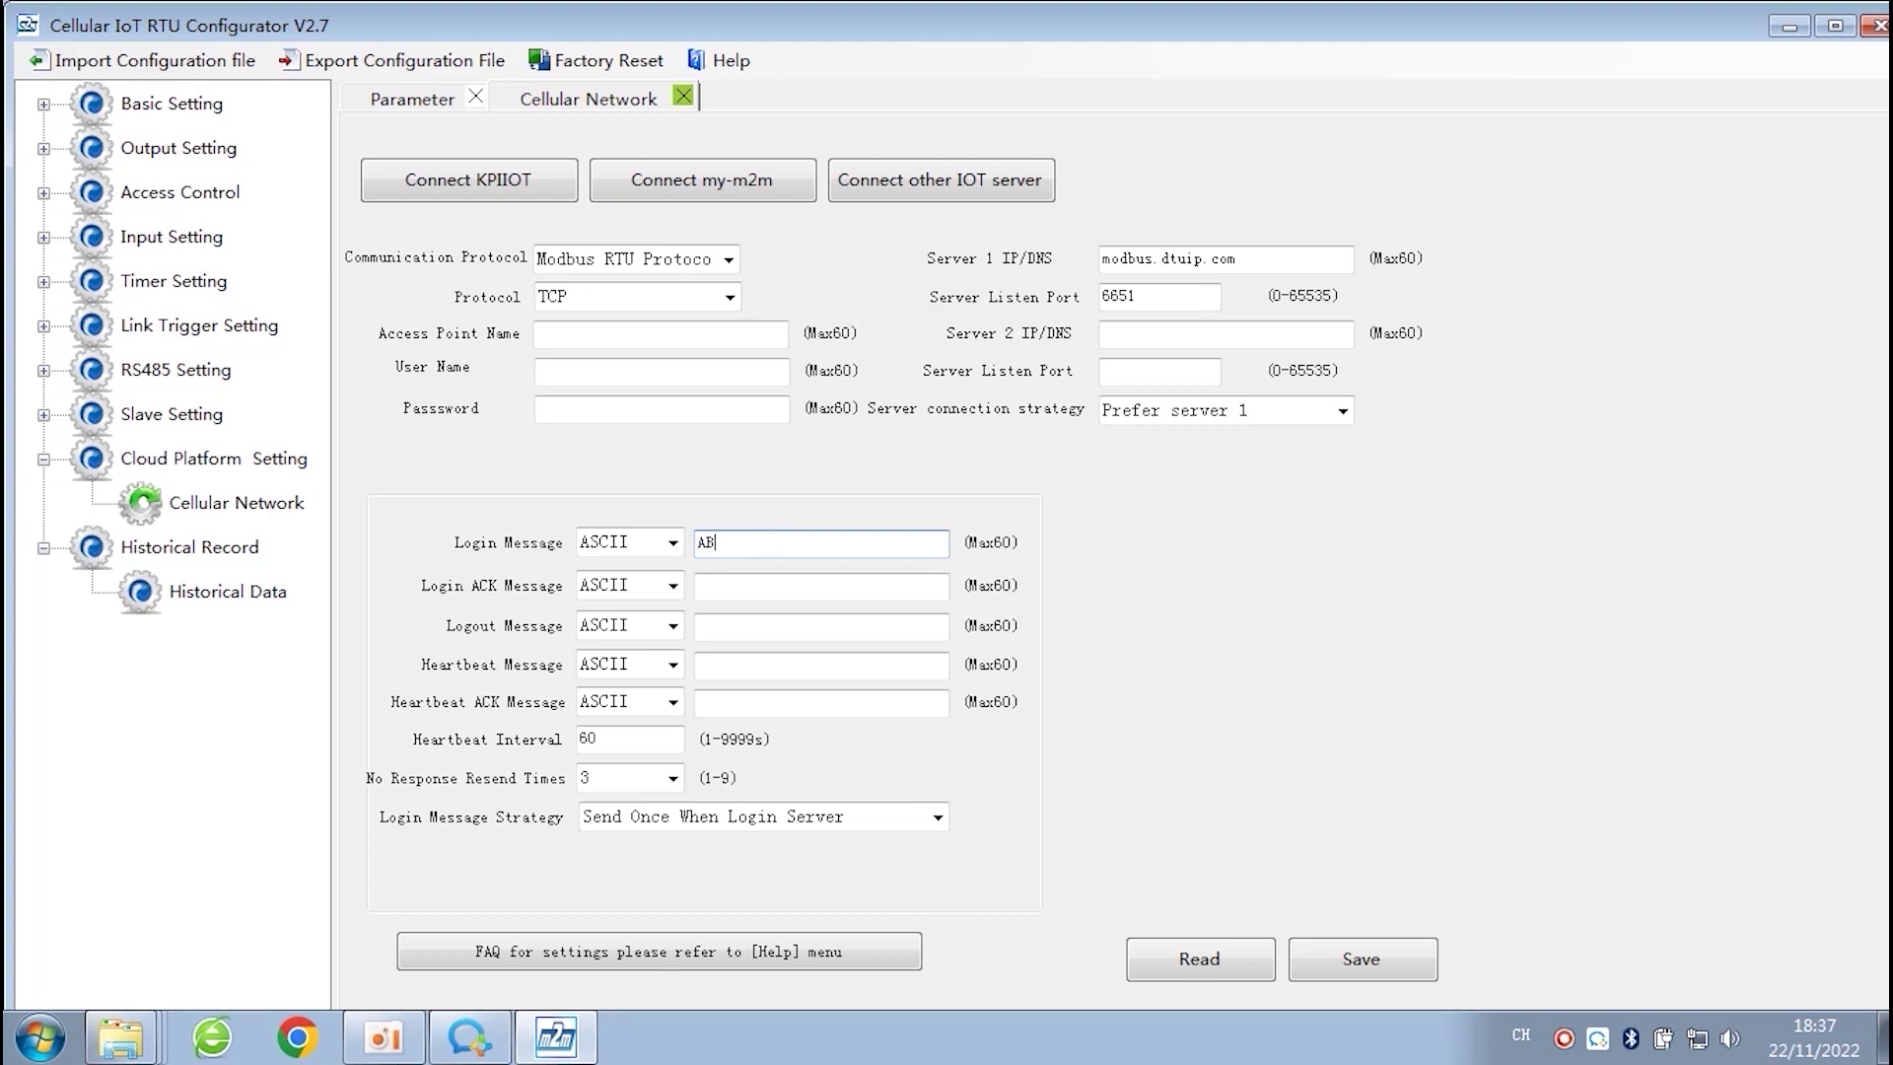
type("CDEFGHIJK")
left_click_drag(817, 545, 700, 544)
left_click(831, 544)
left_click(799, 586)
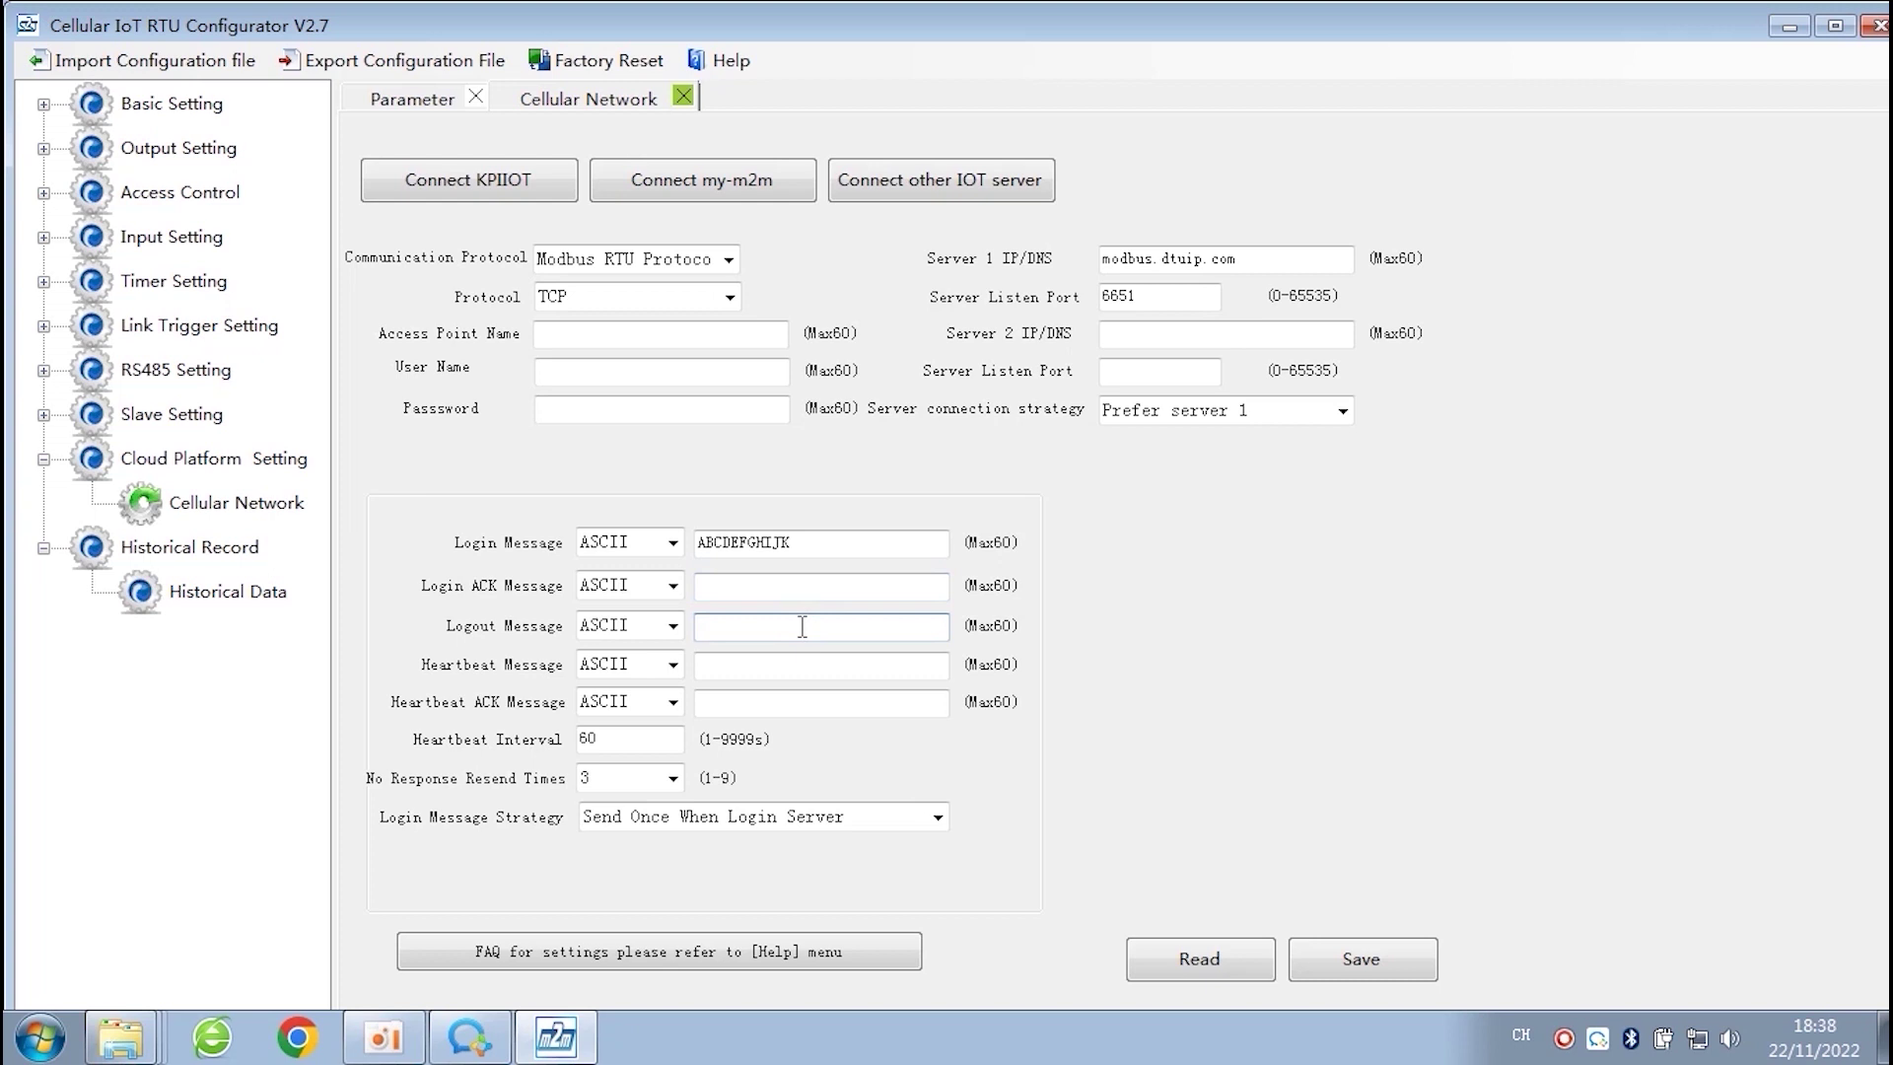
- Set the heartbeat message to Q and the heartbeat ACK message to A, keeping the heartbeat interval at 60 seconds
left_click(743, 667)
type("Q")
left_click(749, 706)
type("A")
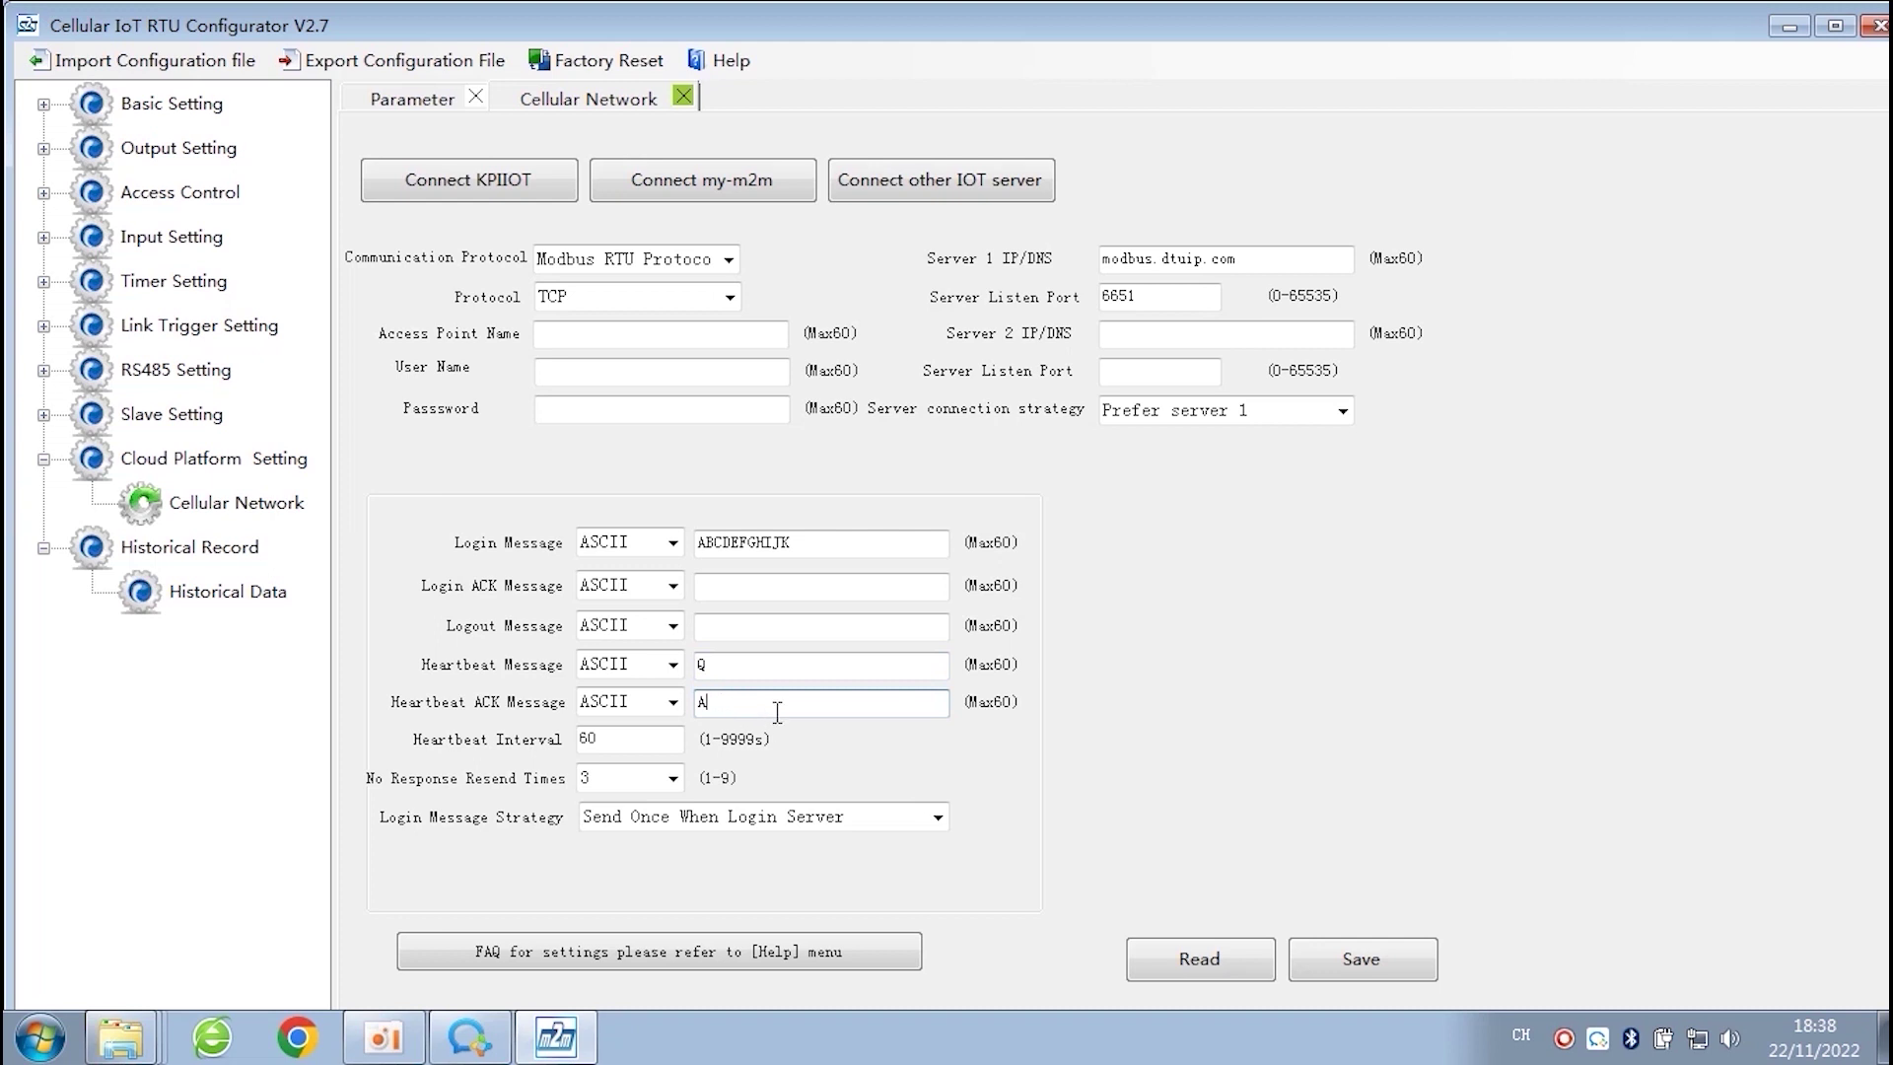
left_click(639, 741)
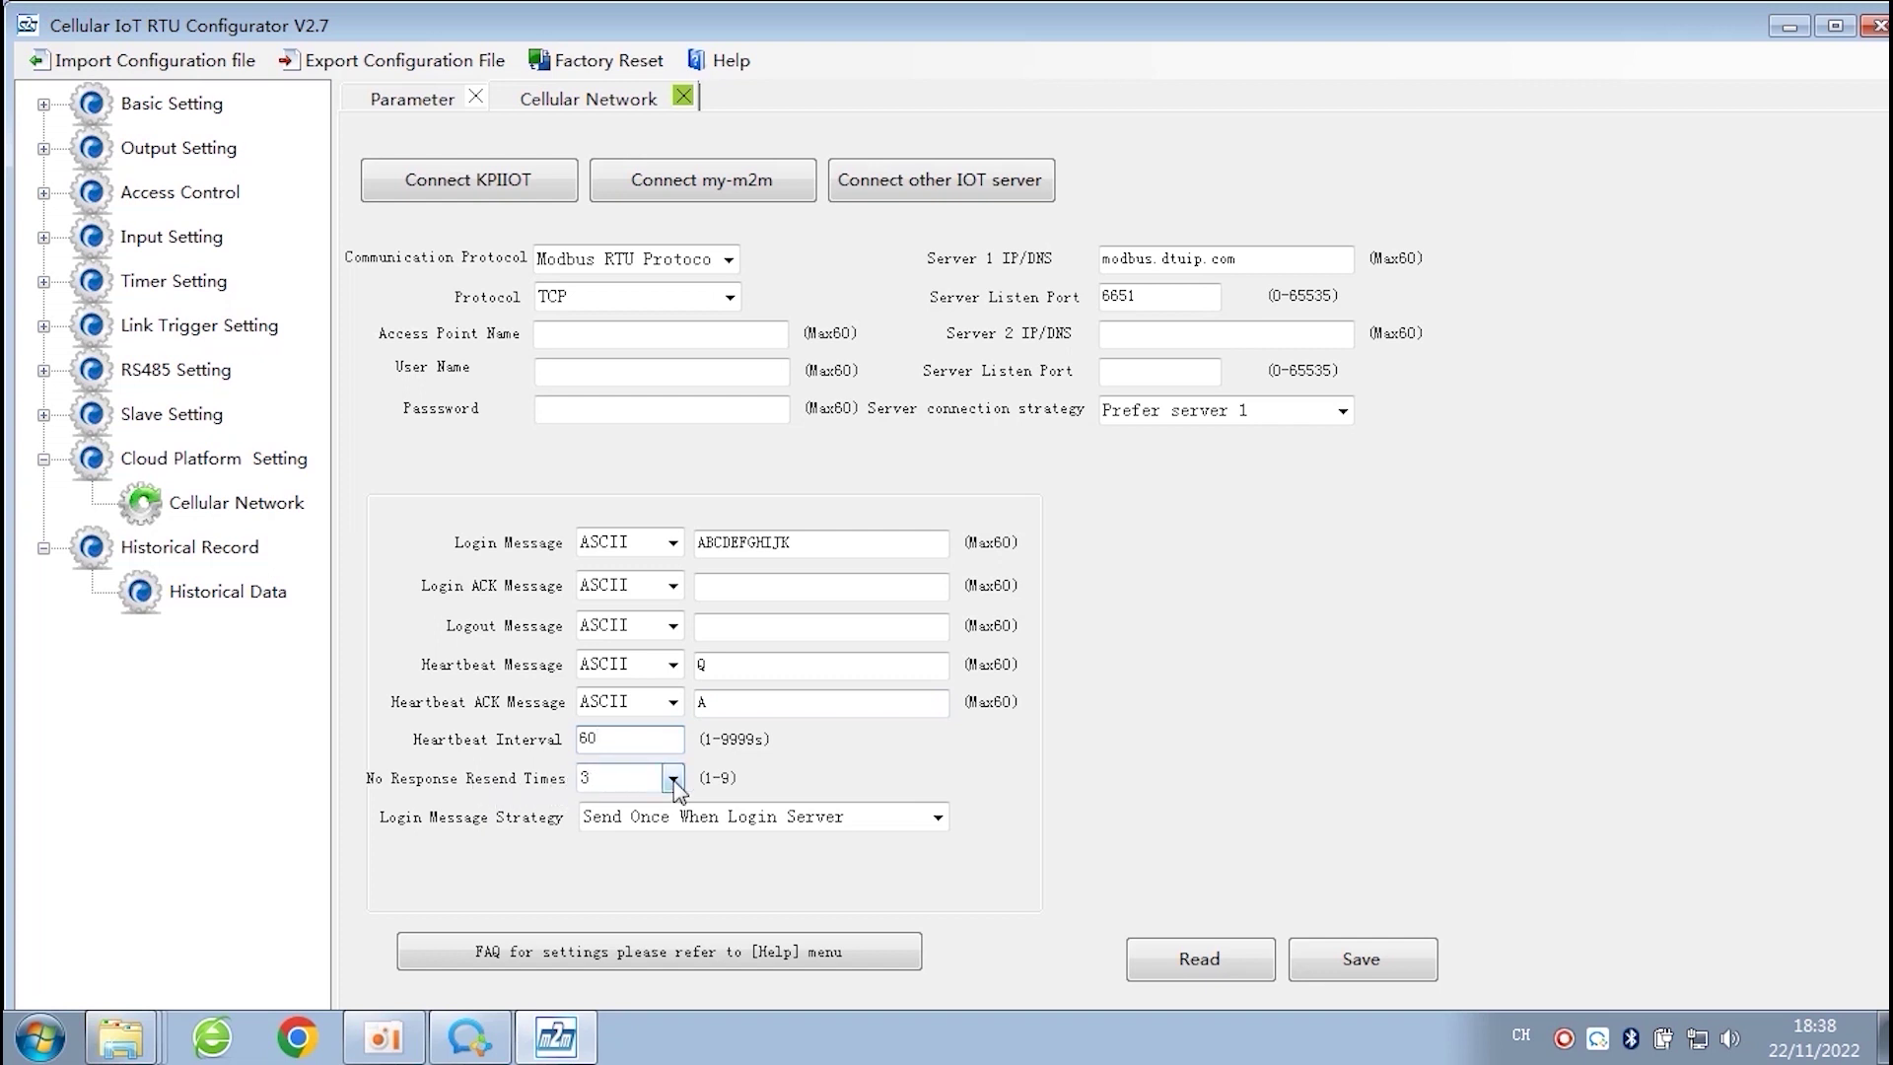
- Choose Send Once When Login Server as the login message strategy and save the cellular network settings
left_click(937, 819)
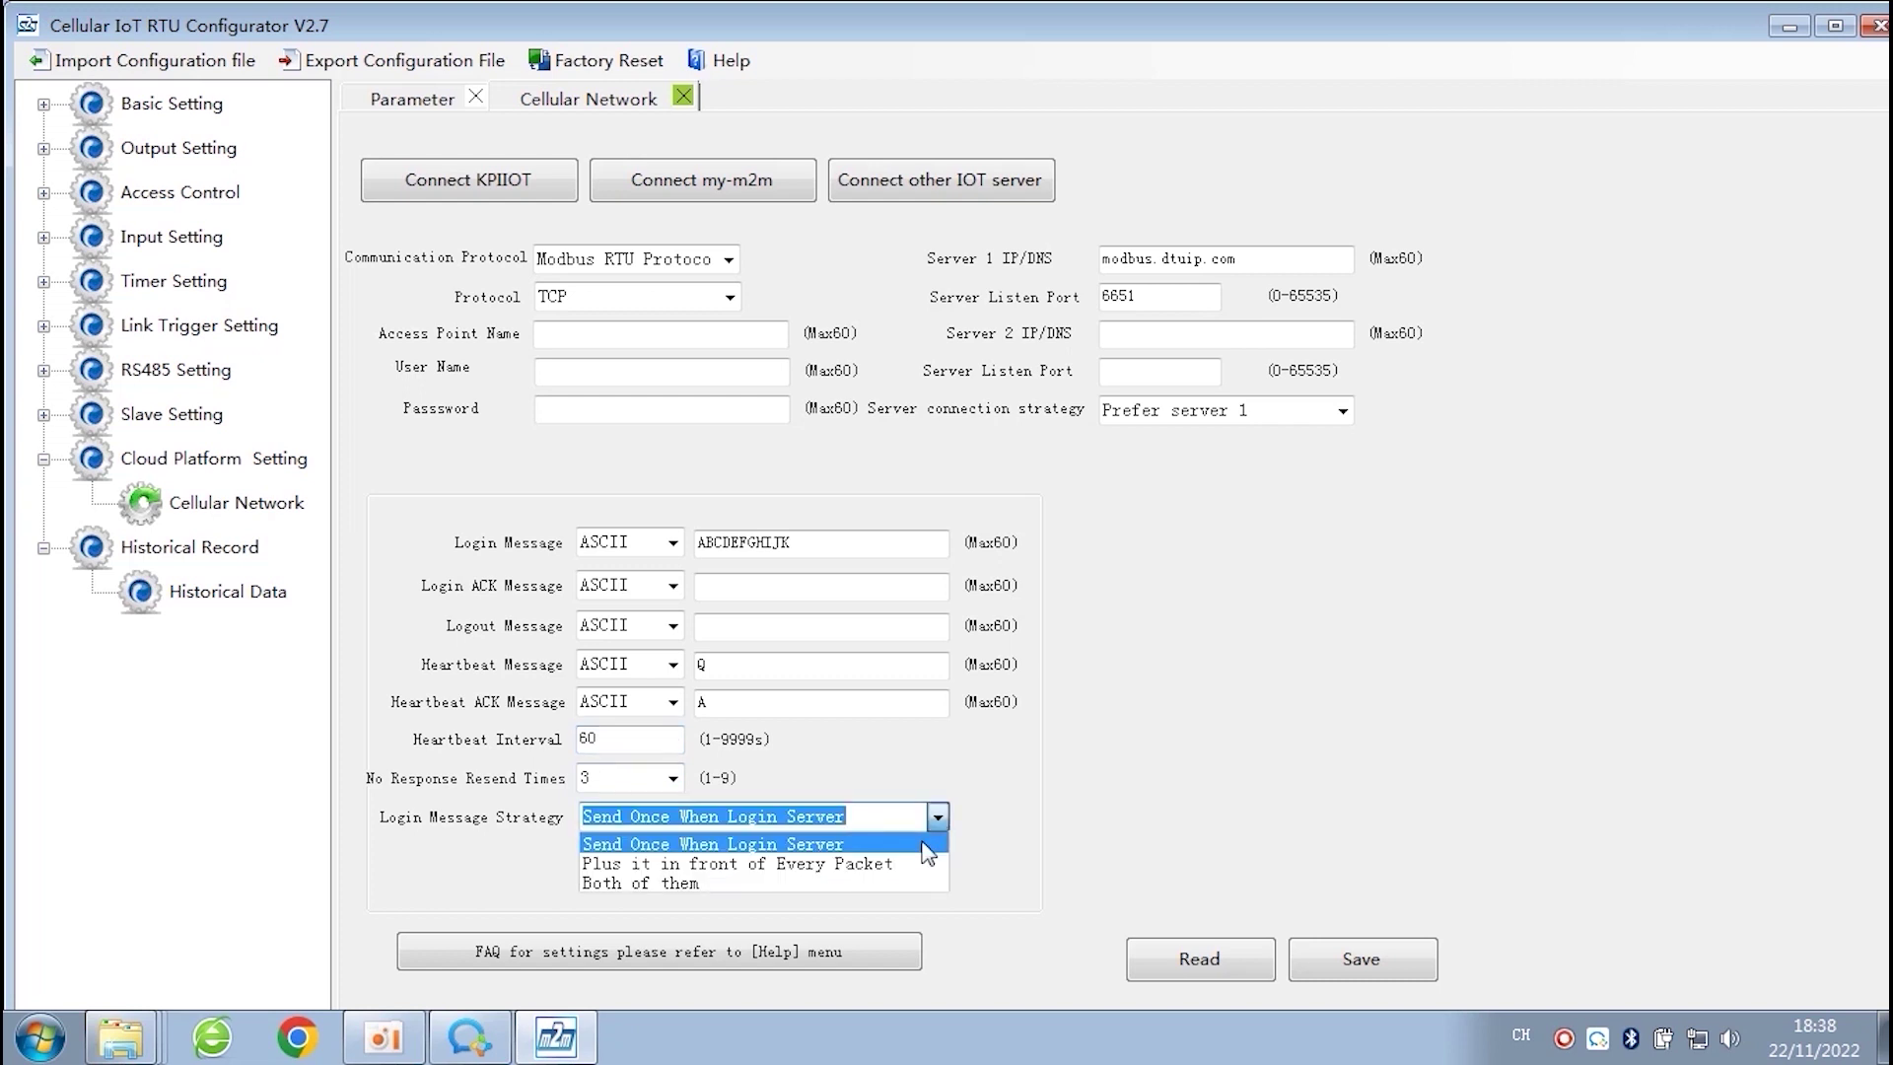
left_click(928, 845)
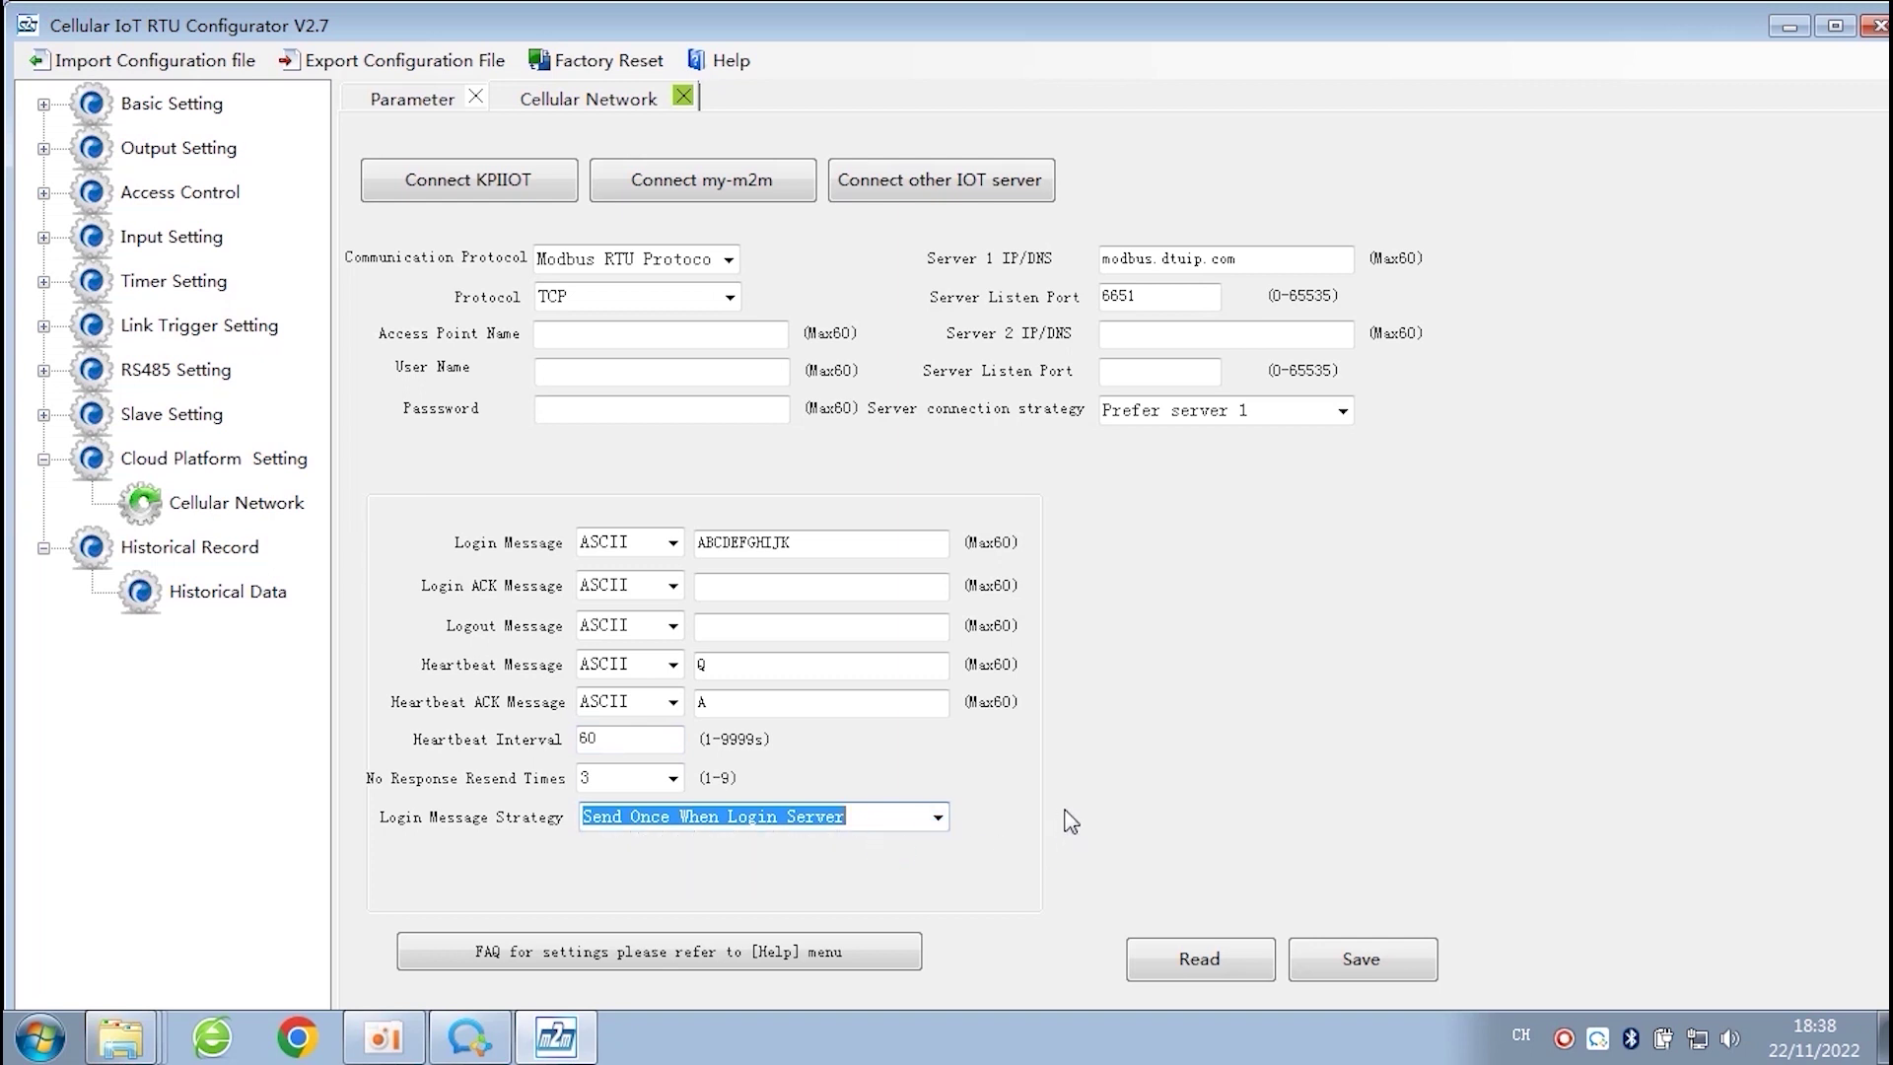
left_click(1367, 956)
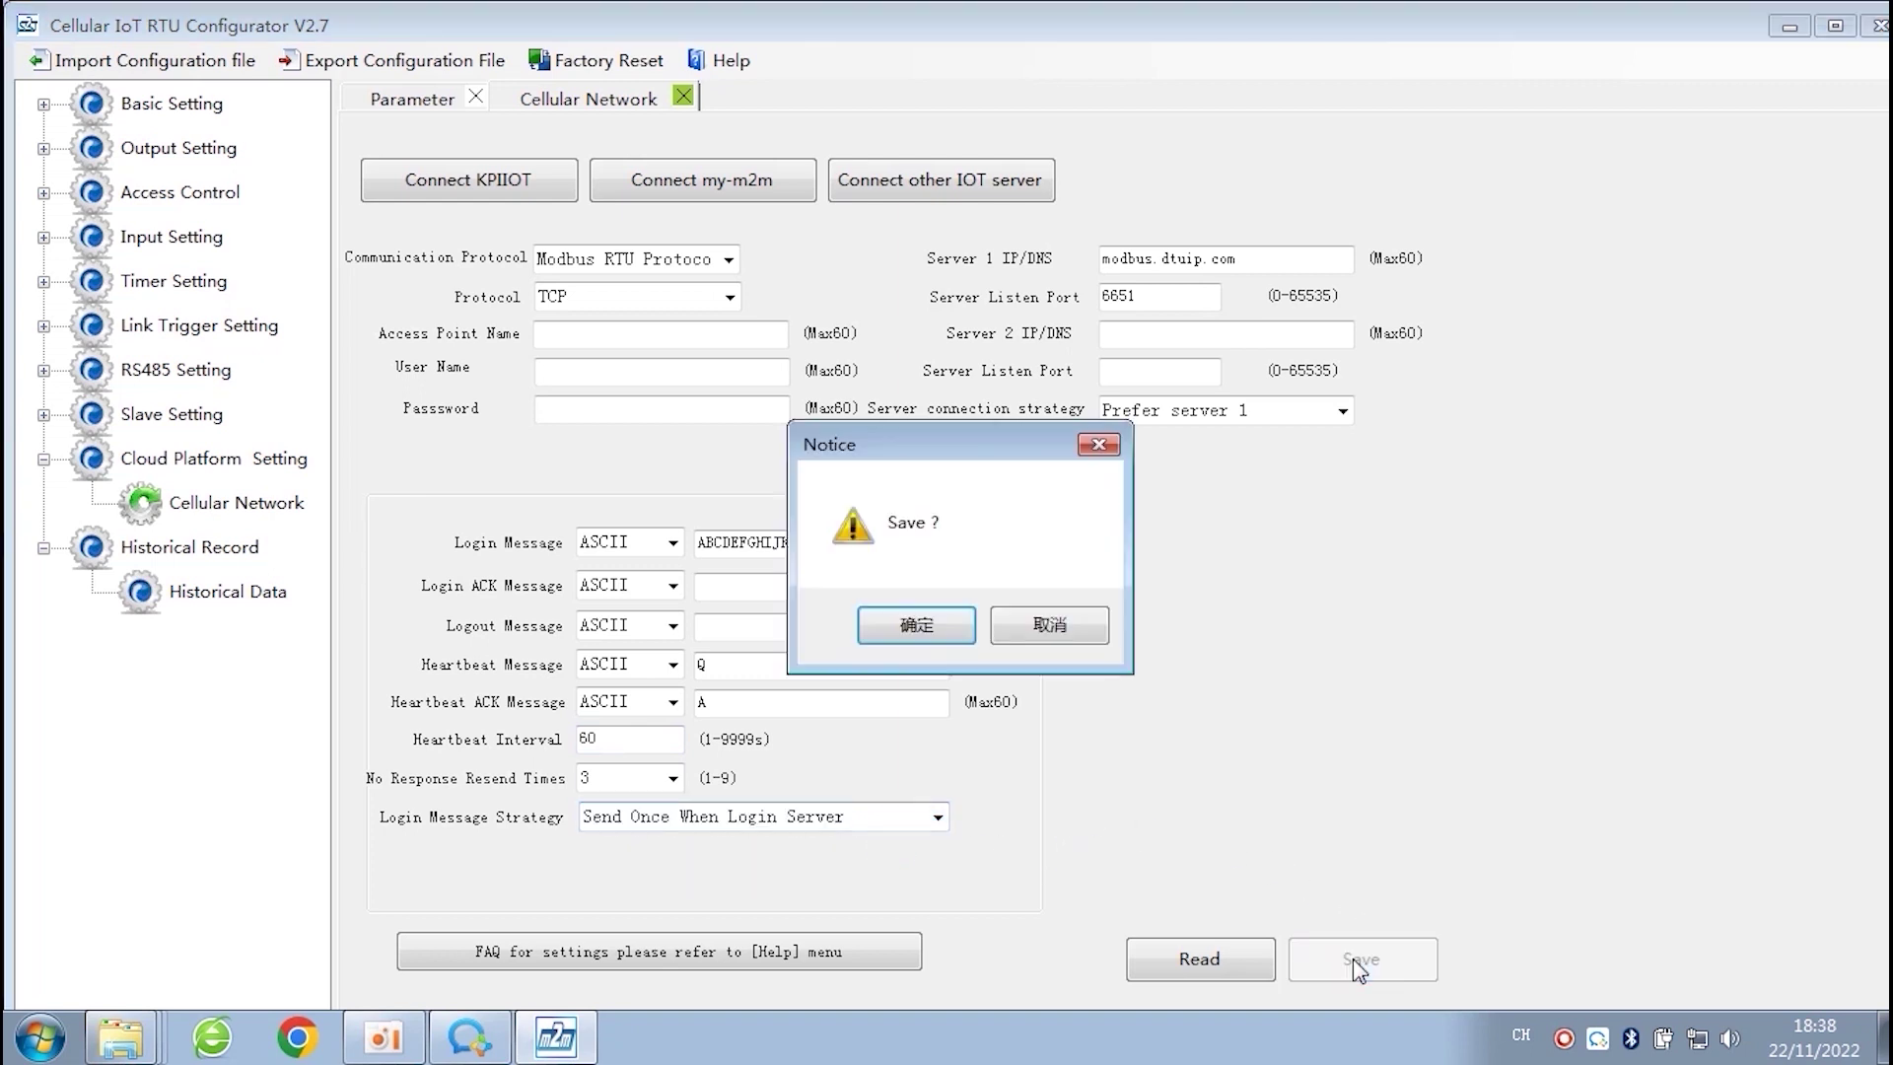
left_click(933, 629)
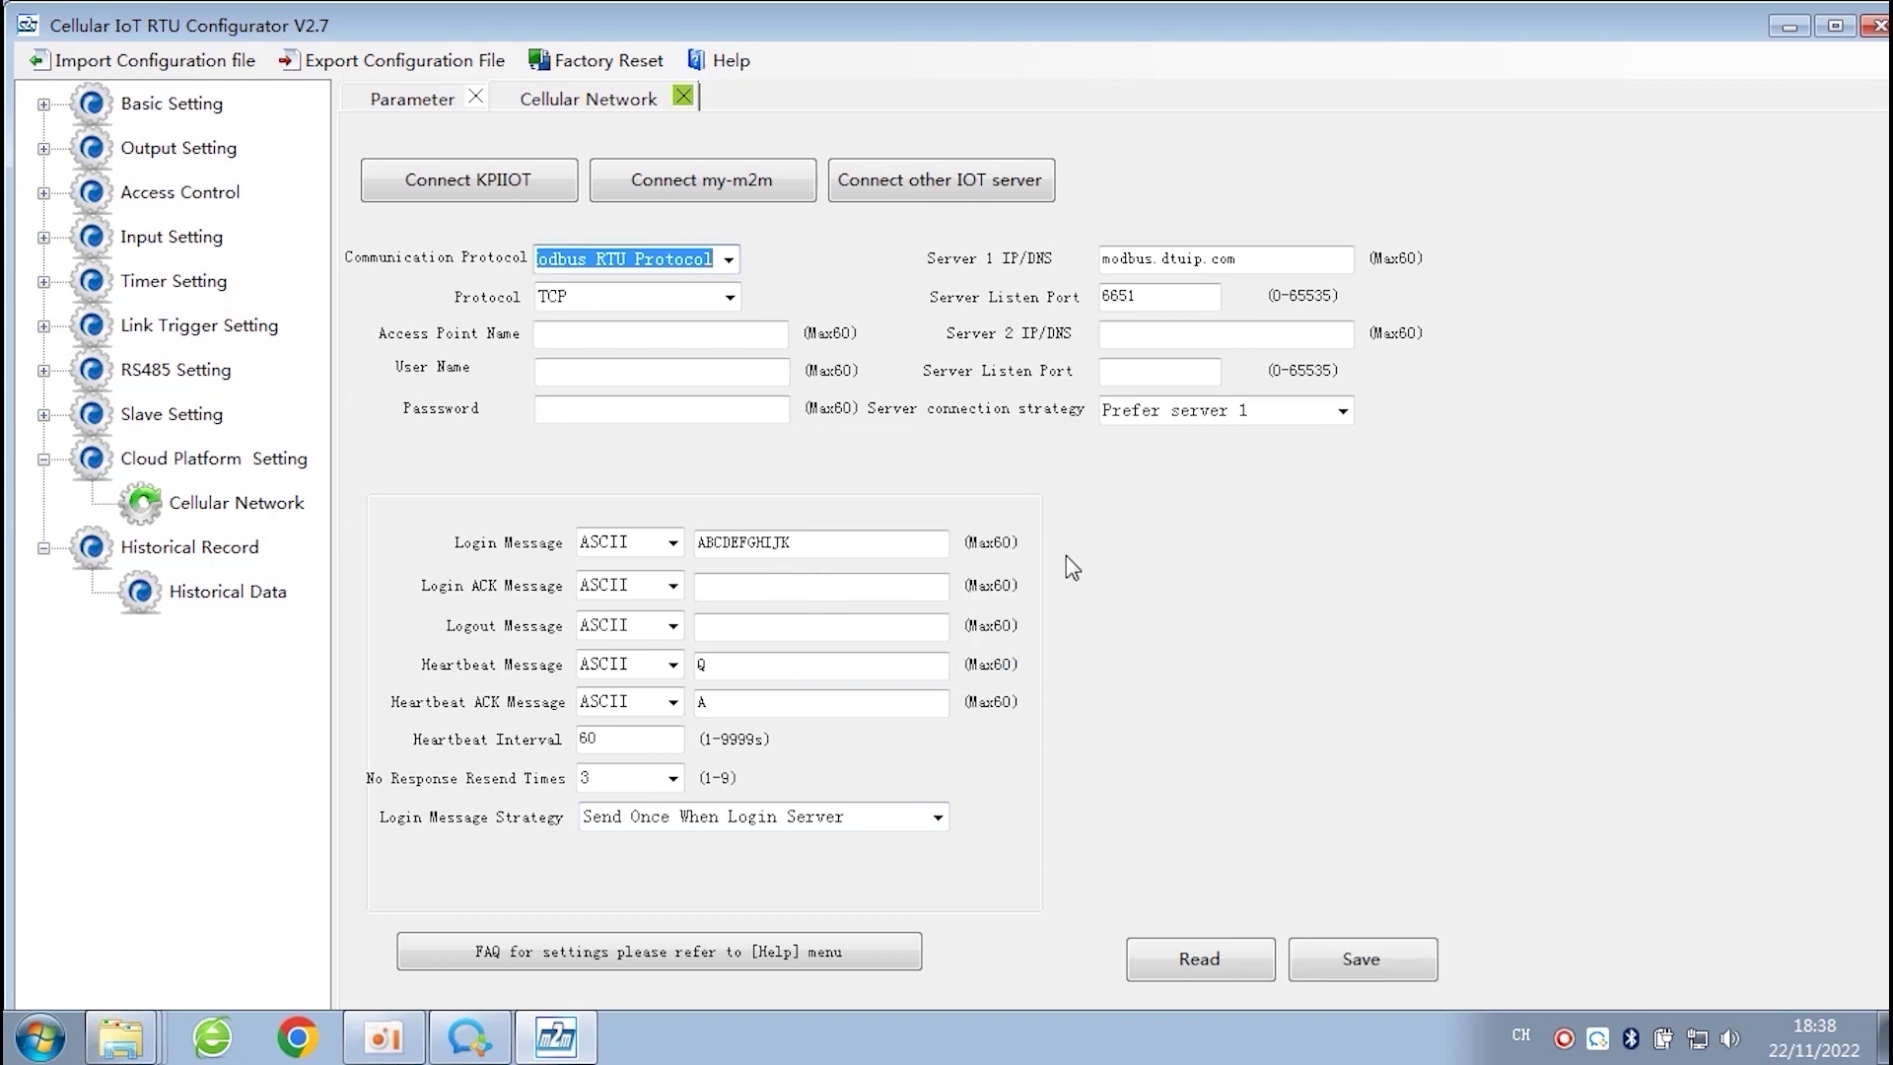